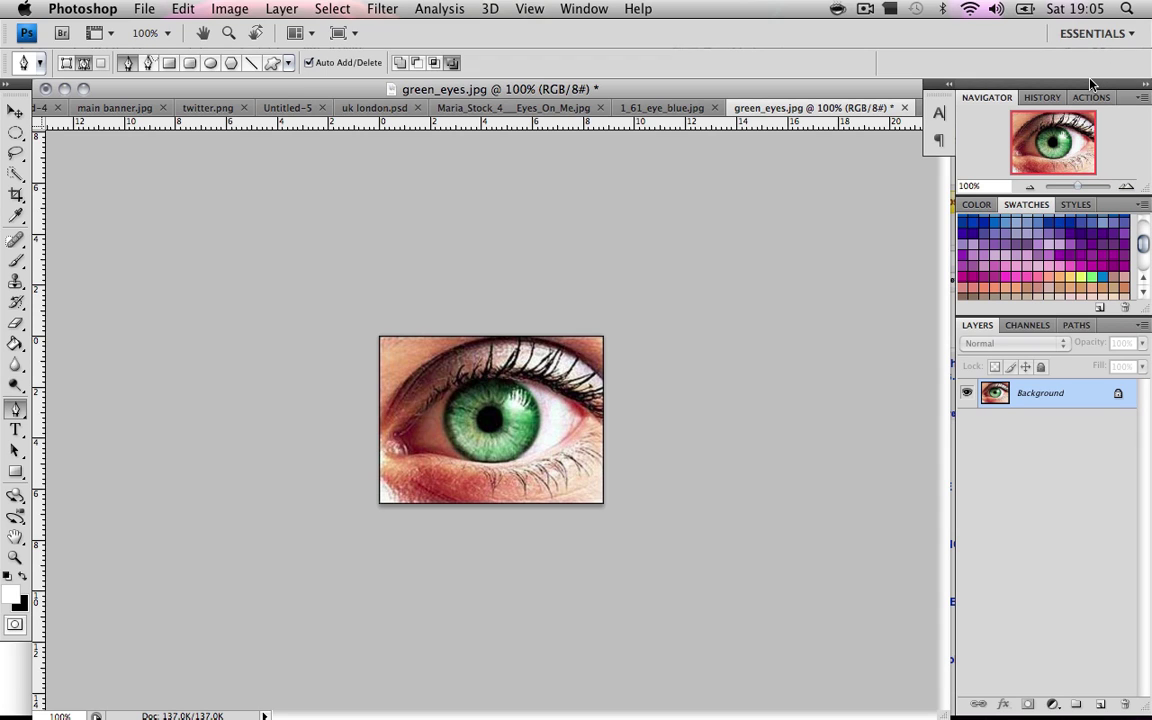
- Preview the finished glowing-eye result, then step back to the original Background-only photo
{"action": "key", "text": "super+z"}
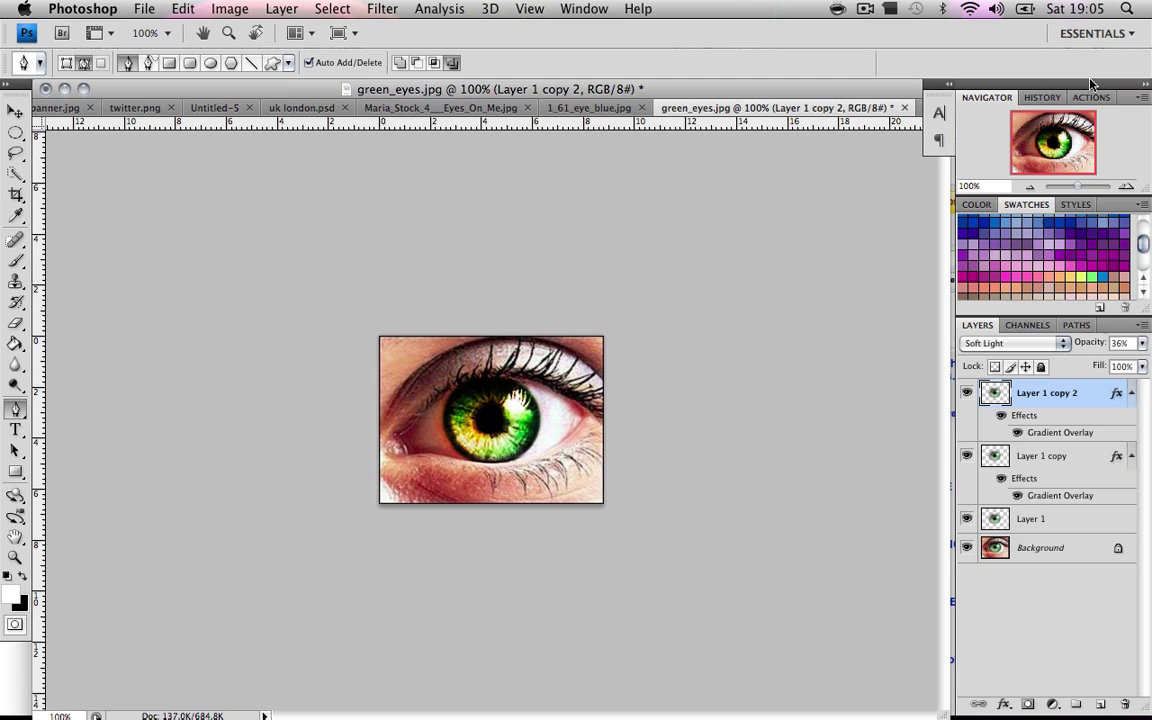
{"action": "key", "text": "super+z"}
{"action": "key", "text": "super+z"}
{"action": "key", "text": "super+z"}
{"action": "key", "text": "super+z"}
{"action": "key", "text": "super+z"}
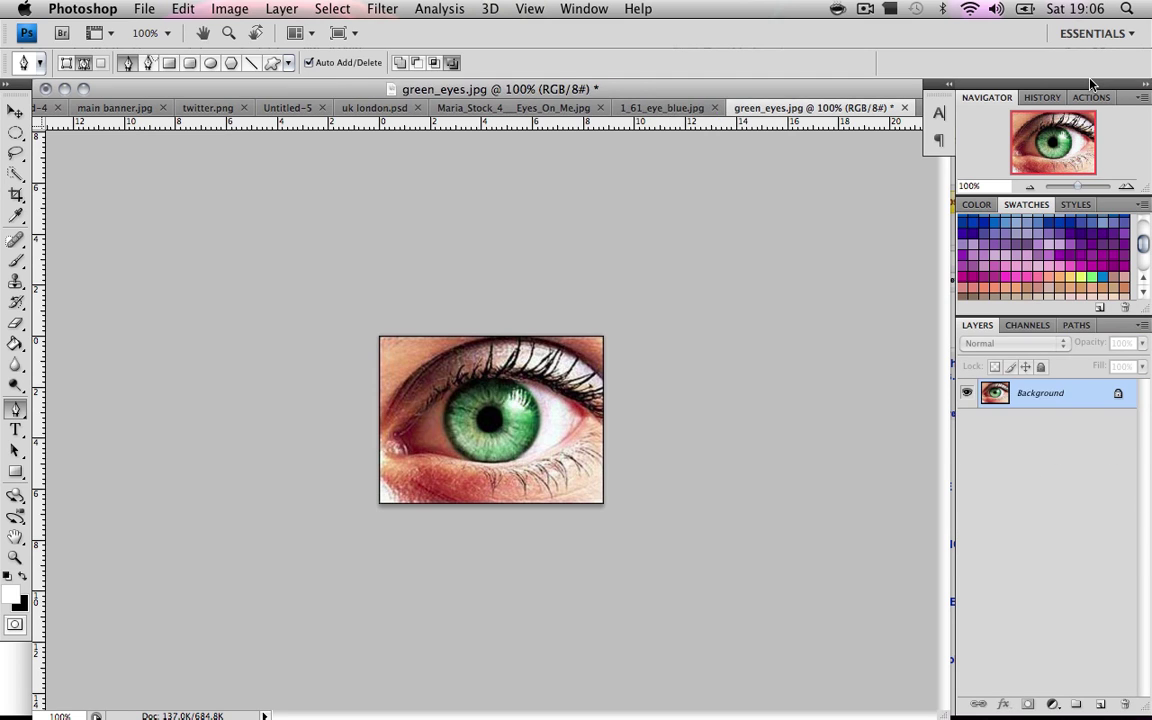
{"action": "key", "text": "super+z"}
{"action": "key", "text": "super+z"}
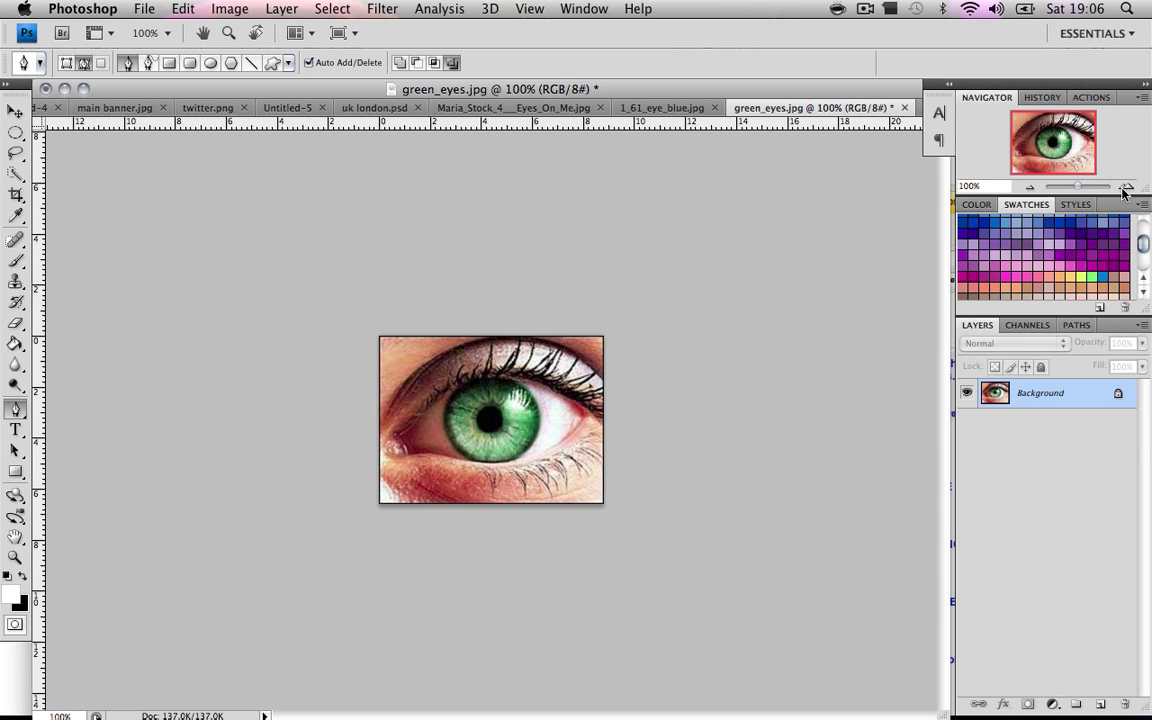
- At 200% zoom, trace a closed curved Pen path around the iris edge
{"action": "left_click", "coordinate": [1125, 188]}
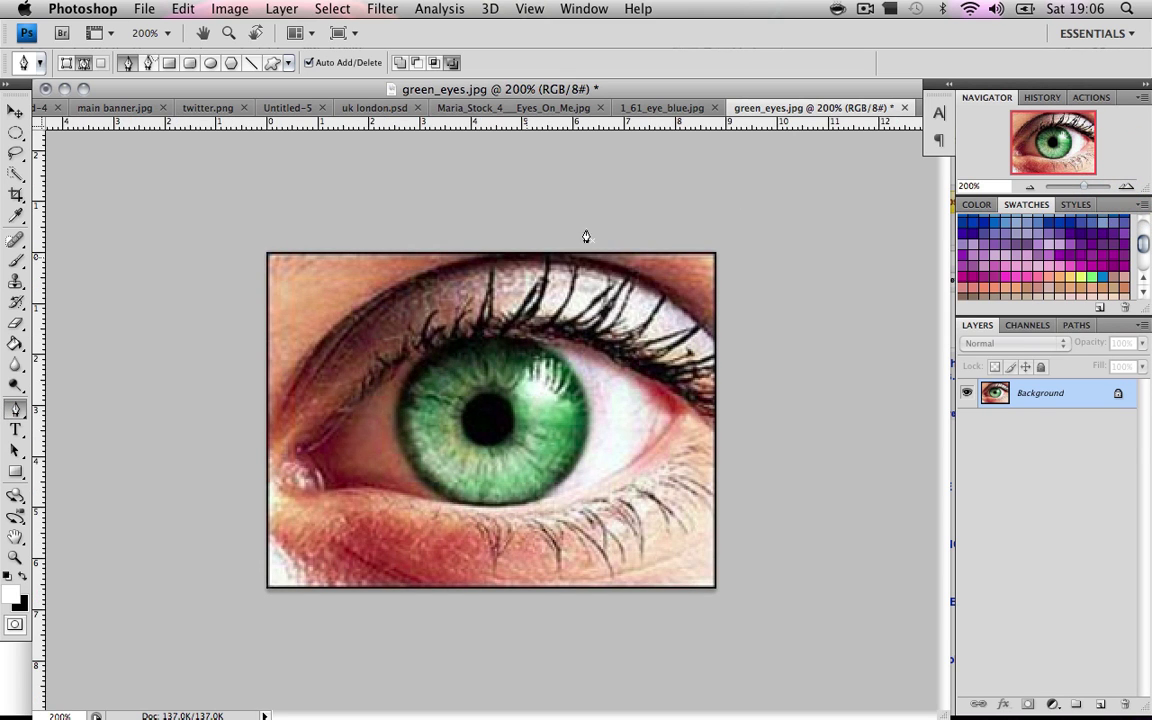
{"action": "left_click", "coordinate": [536, 348]}
{"action": "left_click_drag", "start_coordinate": [581, 382], "coordinate": [577, 468]}
{"action": "left_click", "coordinate": [555, 491]}
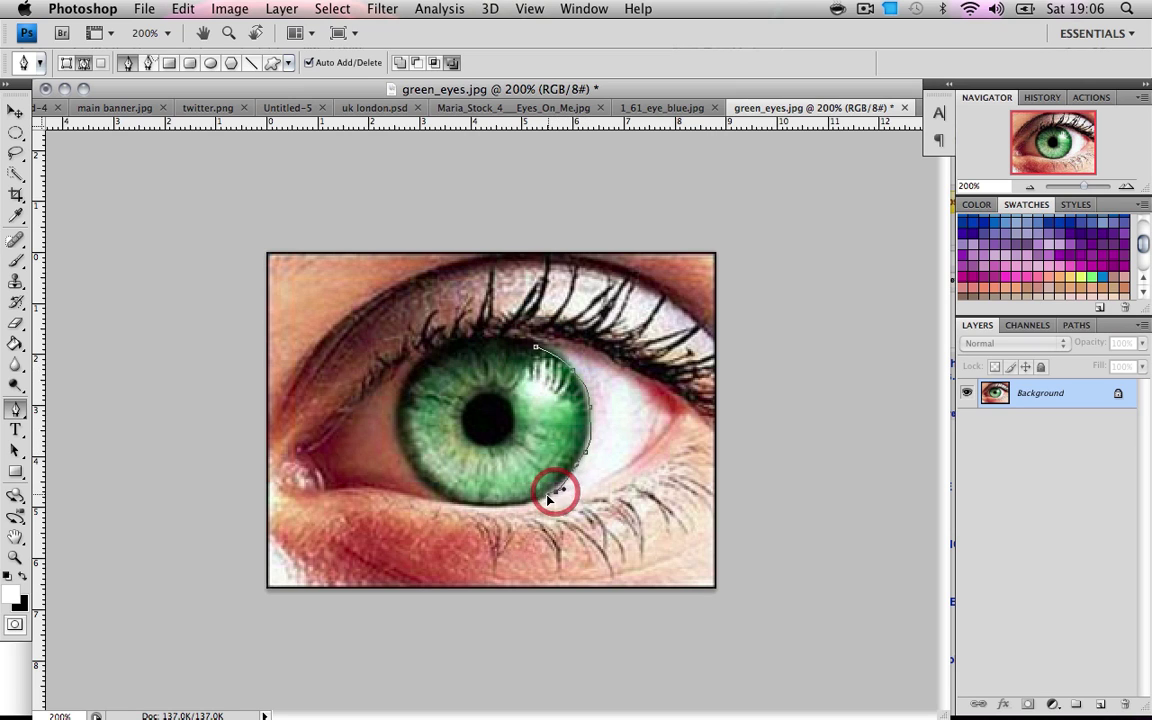
{"action": "left_click_drag", "start_coordinate": [530, 500], "coordinate": [470, 506]}
{"action": "left_click_drag", "start_coordinate": [398, 449], "coordinate": [398, 405]}
{"action": "left_click", "coordinate": [441, 347]}
{"action": "left_click_drag", "start_coordinate": [441, 347], "coordinate": [478, 335]}
{"action": "left_click", "coordinate": [535, 348]}
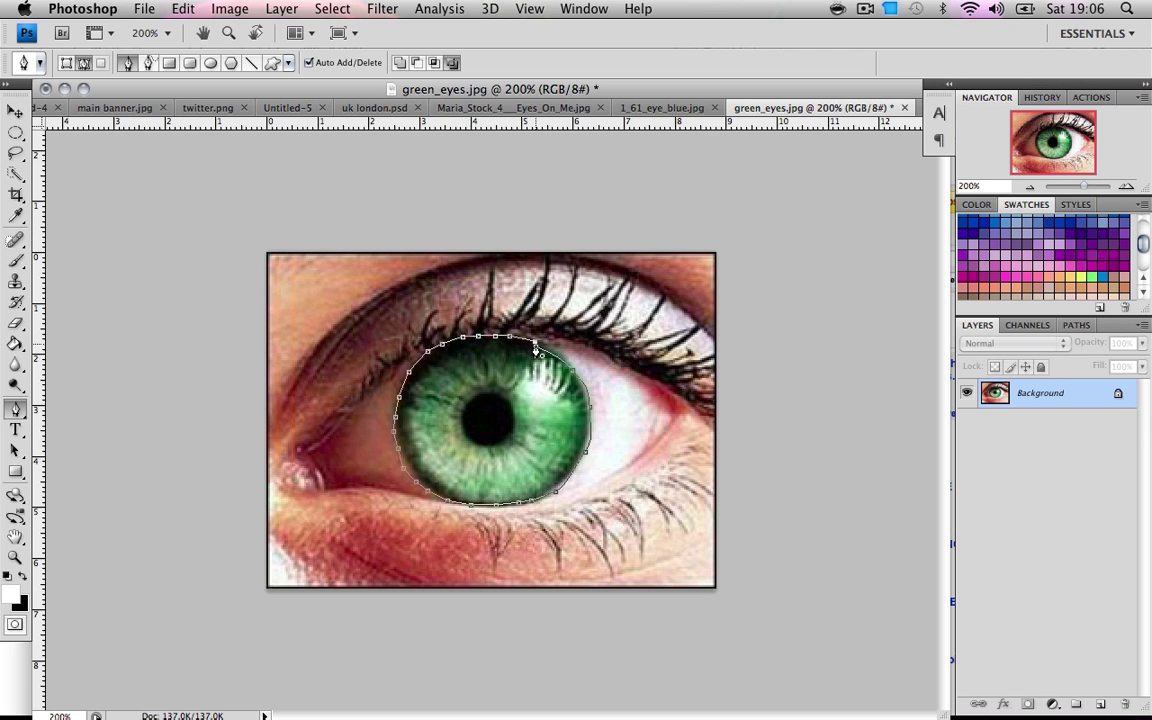
{"action": "key", "text": "Return"}
- Convert the iris path into a selection with an 8-pixel feather radius
{"action": "right_click", "coordinate": [466, 398]}
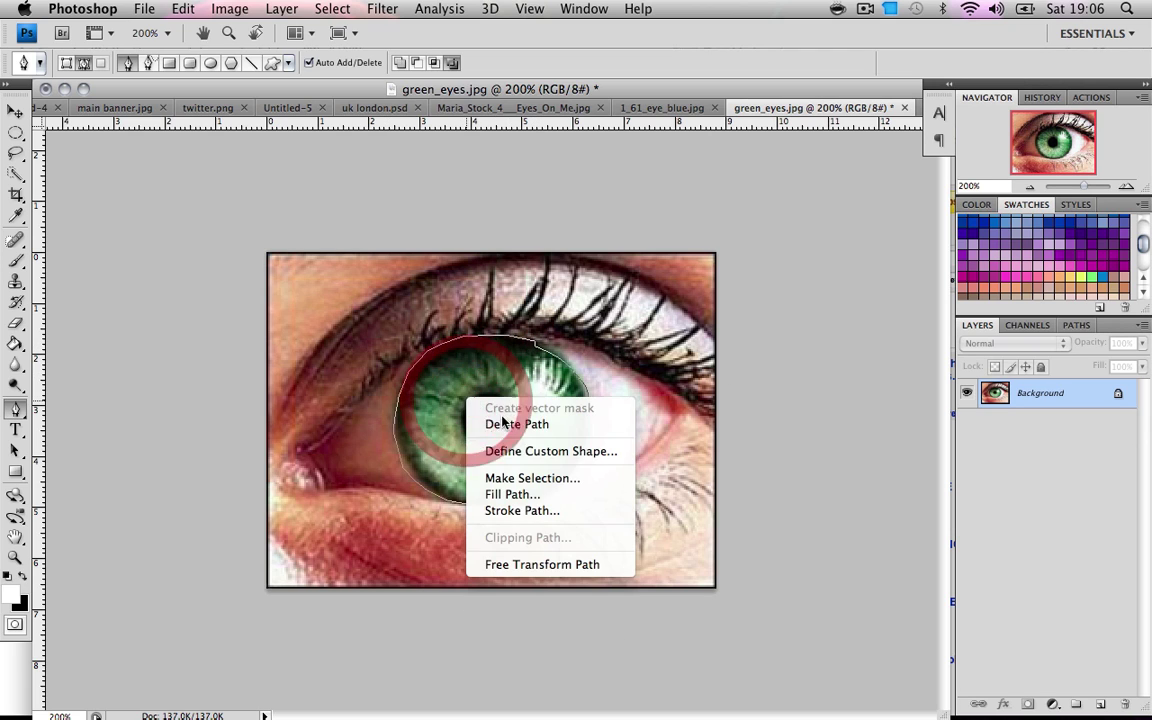
{"action": "left_click", "coordinate": [520, 478]}
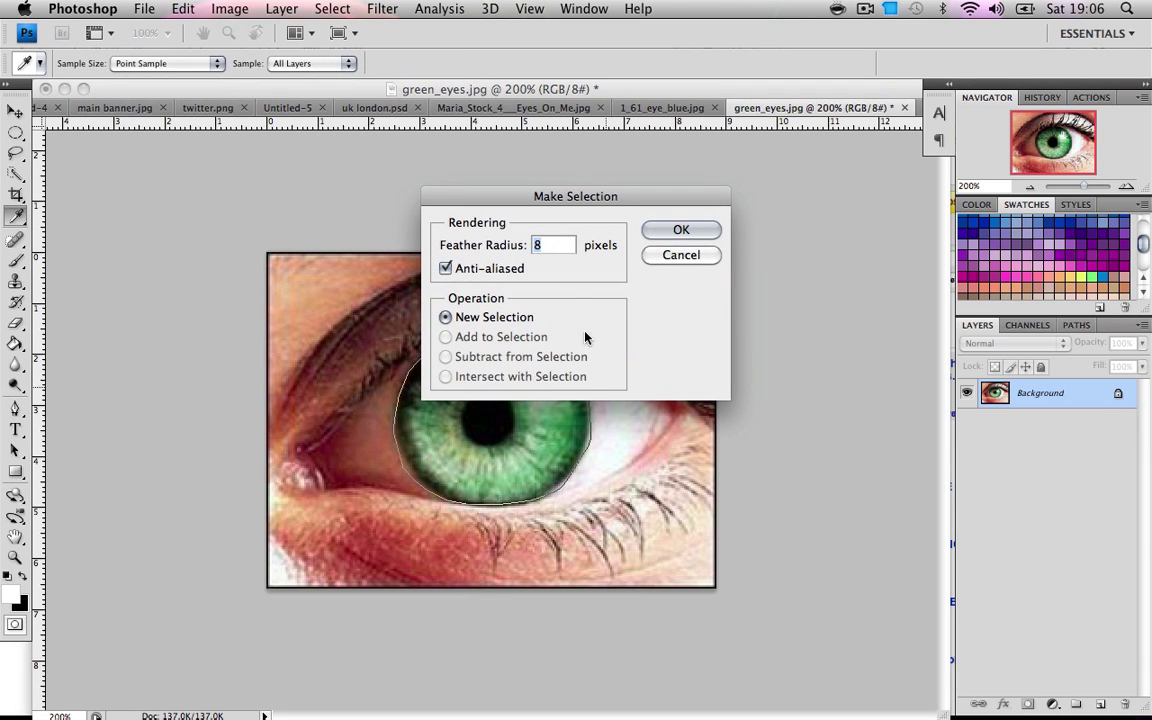
{"action": "left_click", "coordinate": [661, 230]}
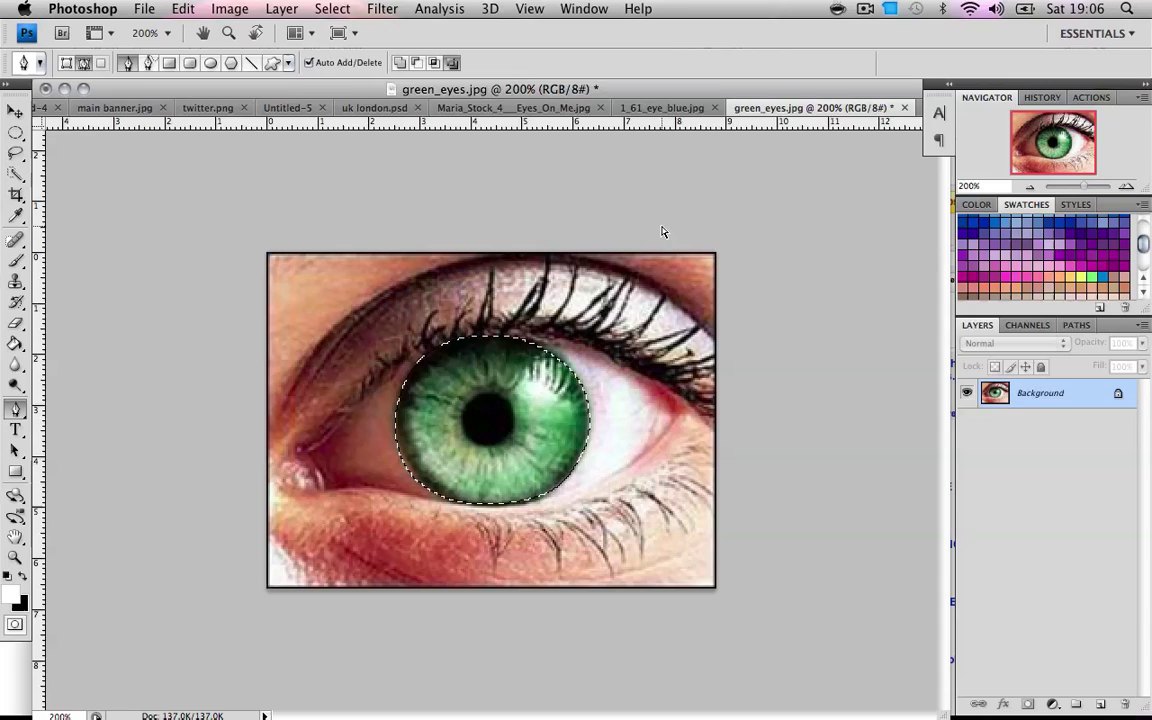
- Copy the selected iris to Layer 1, checking it with the Background briefly hidden
{"action": "key", "text": "ctrl+j"}
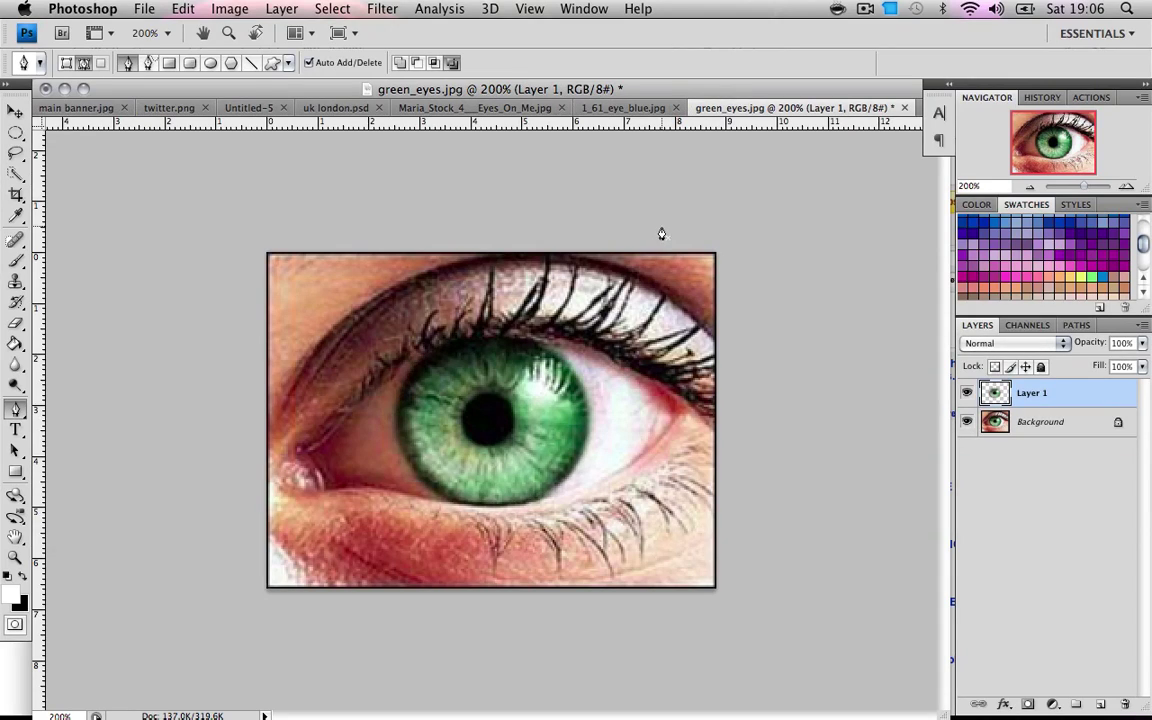
{"action": "left_click", "coordinate": [967, 423]}
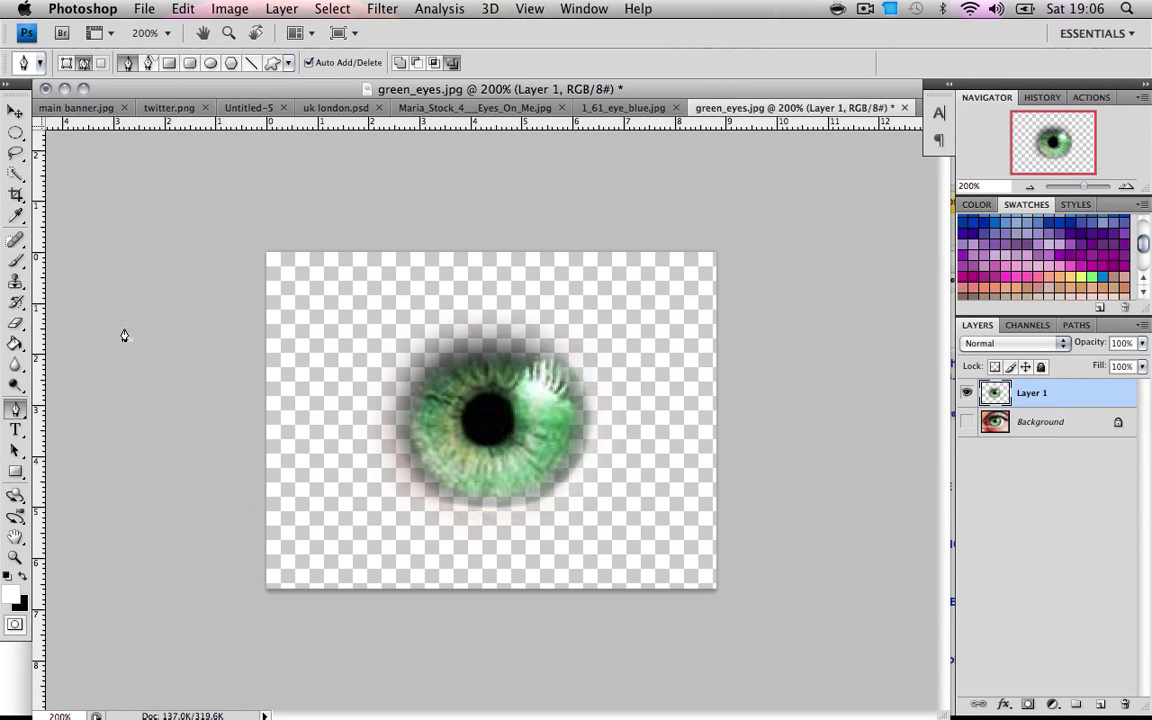
{"action": "left_click", "coordinate": [967, 423]}
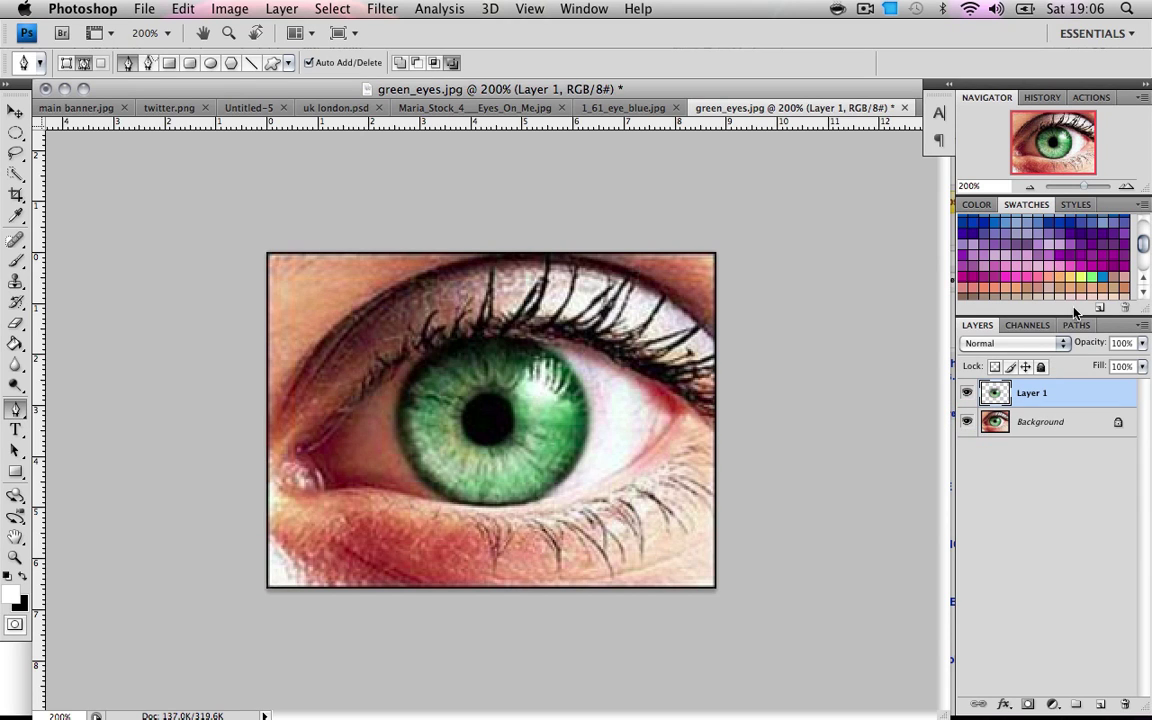
- Set Layer 1's blend mode to Overlay, comparing before and after, and reselect Layer 1
{"action": "left_click", "coordinate": [1052, 345]}
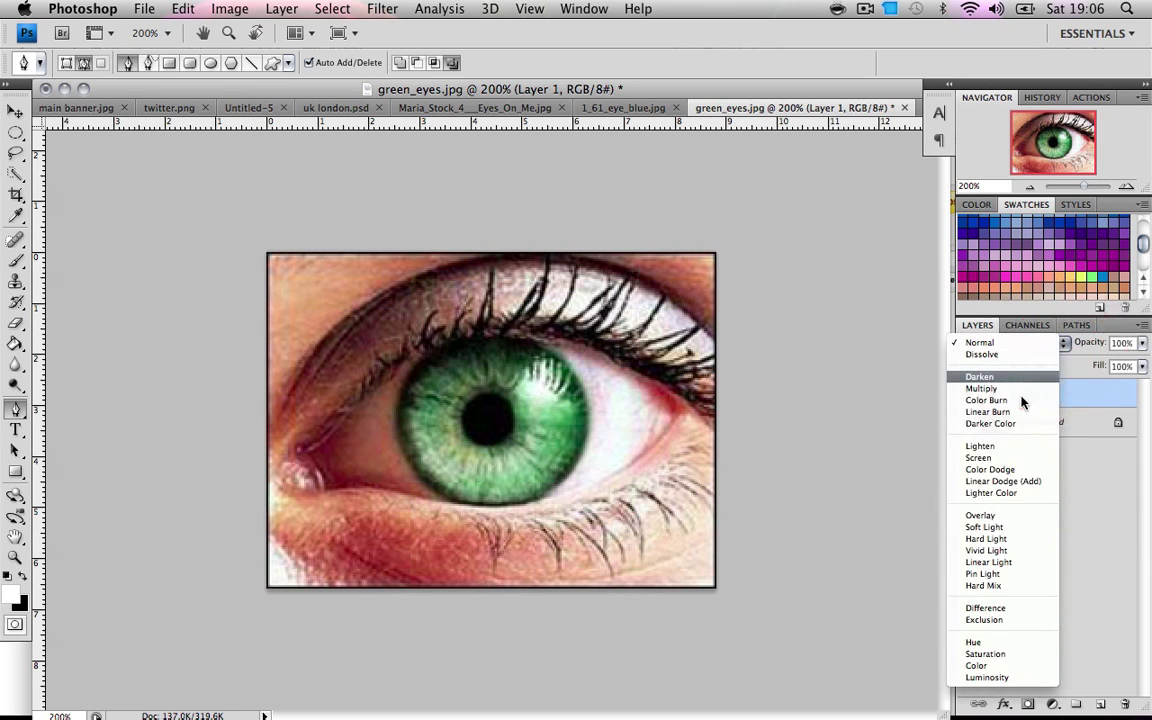
{"action": "left_click", "coordinate": [990, 516]}
{"action": "left_click", "coordinate": [1064, 494]}
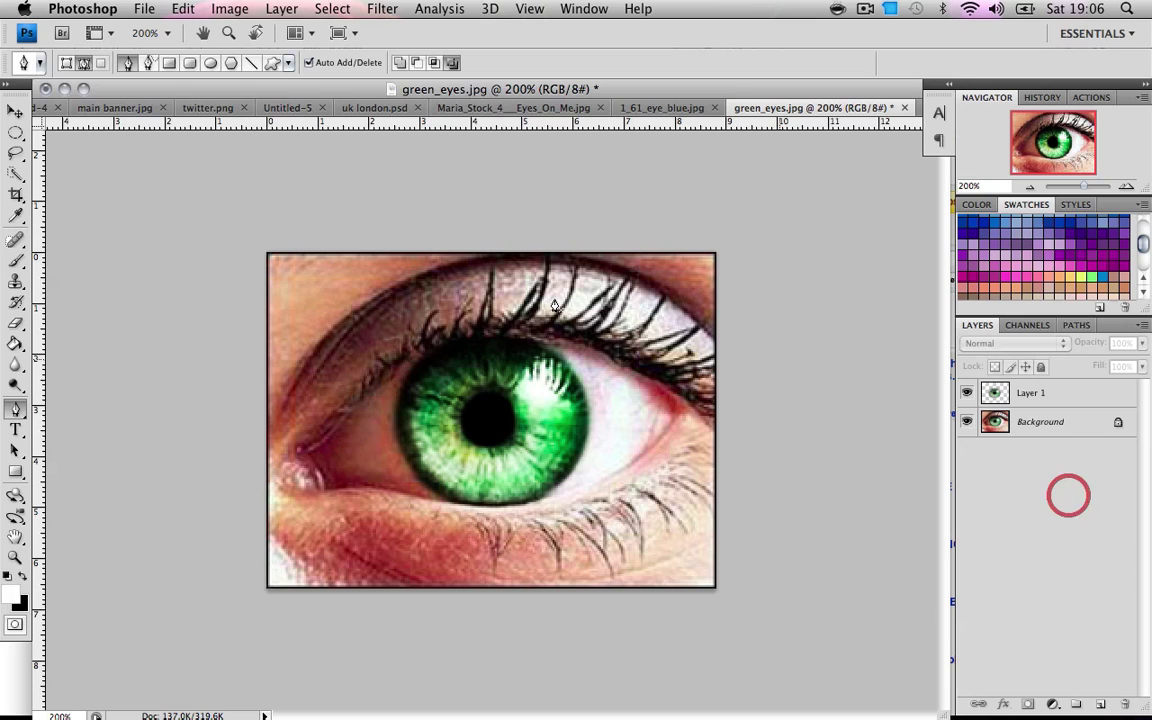
{"action": "key", "text": "ctrl+z"}
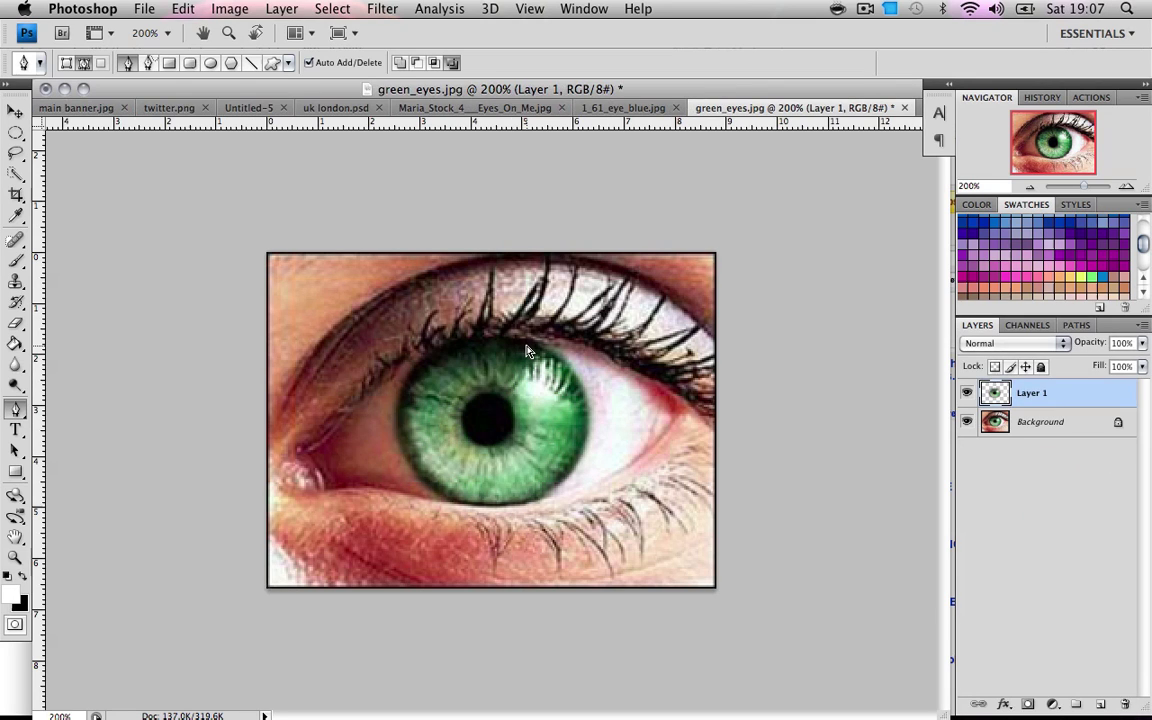
{"action": "key", "text": "ctrl+z"}
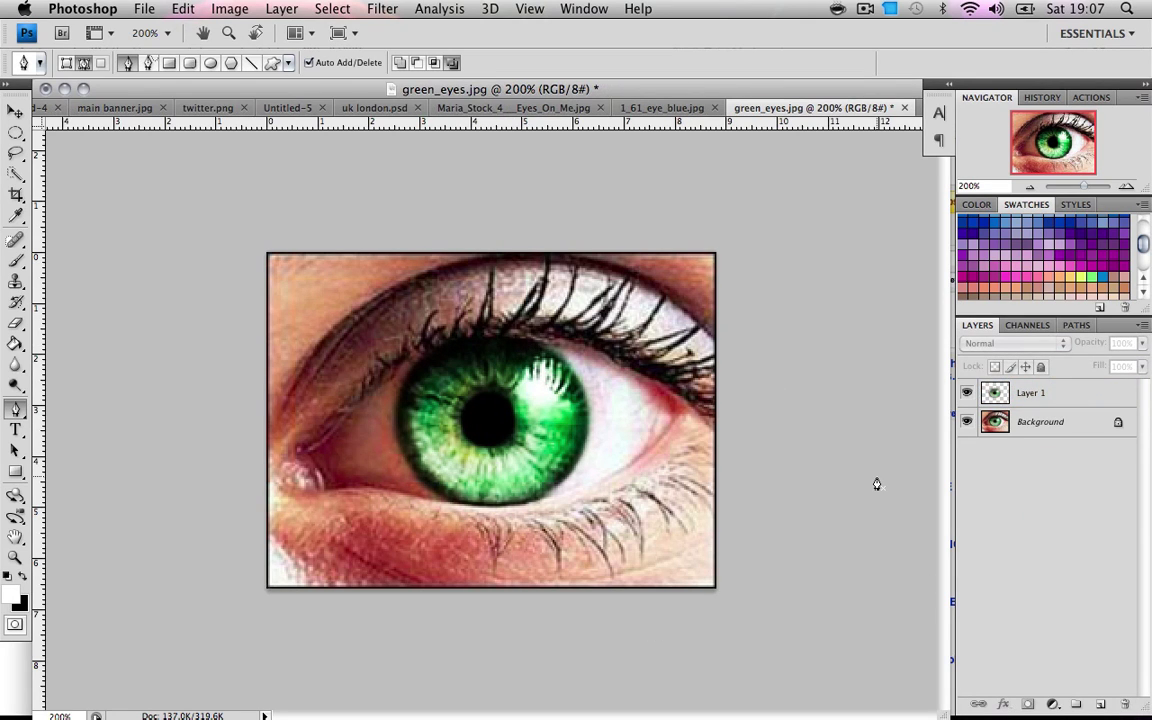
{"action": "left_click", "coordinate": [1025, 392]}
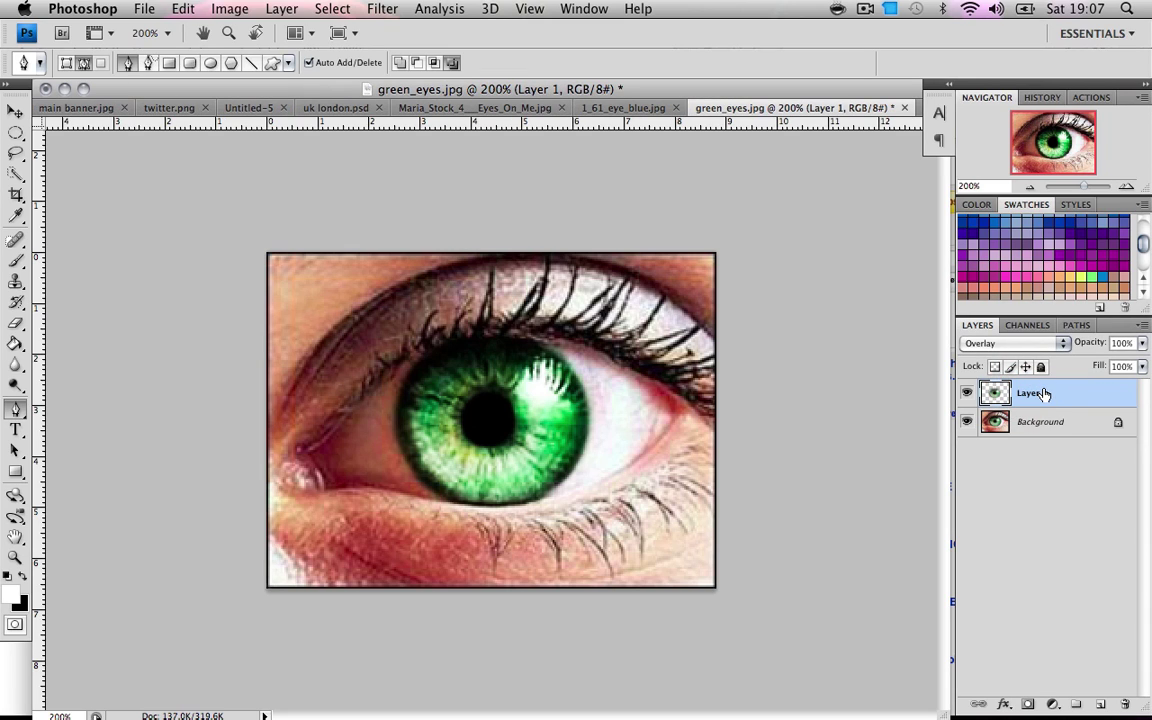
- Duplicate Layer 1 as Layer 1 copy and add a Gradient Overlay effect to it
{"action": "left_click", "coordinate": [1041, 390]}
{"action": "left_click_drag", "start_coordinate": [1100, 703], "coordinate": [1100, 704]}
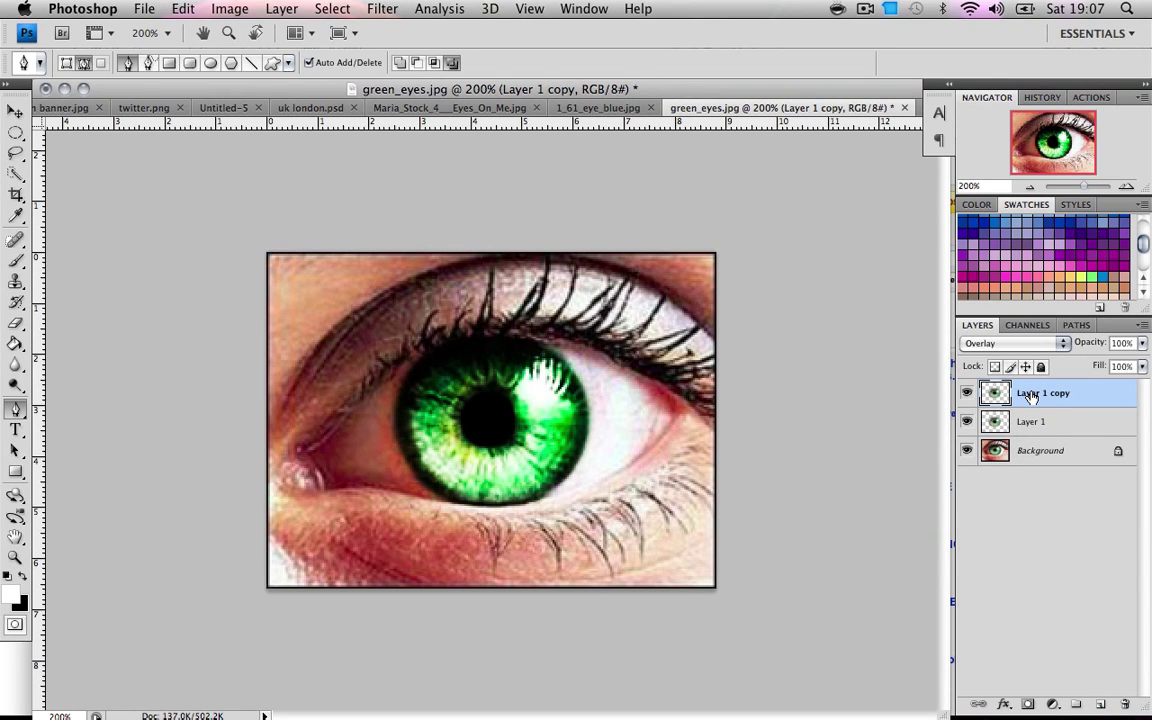
{"action": "left_click", "coordinate": [1002, 705]}
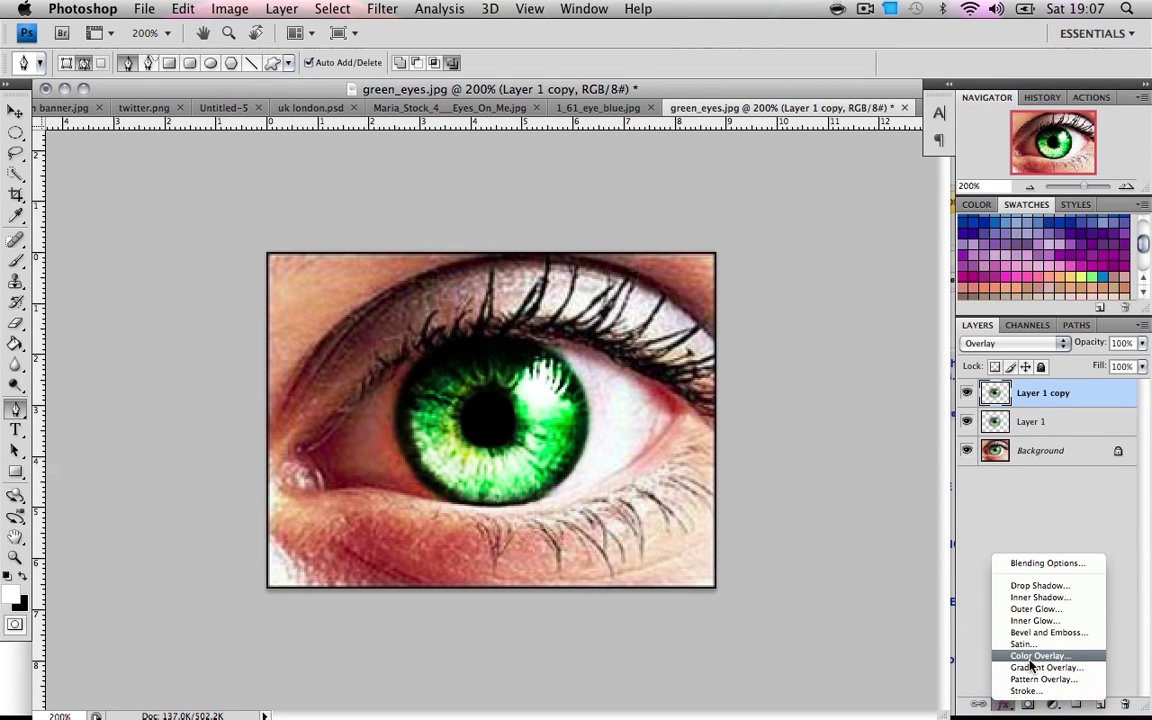
{"action": "left_click", "coordinate": [1035, 667]}
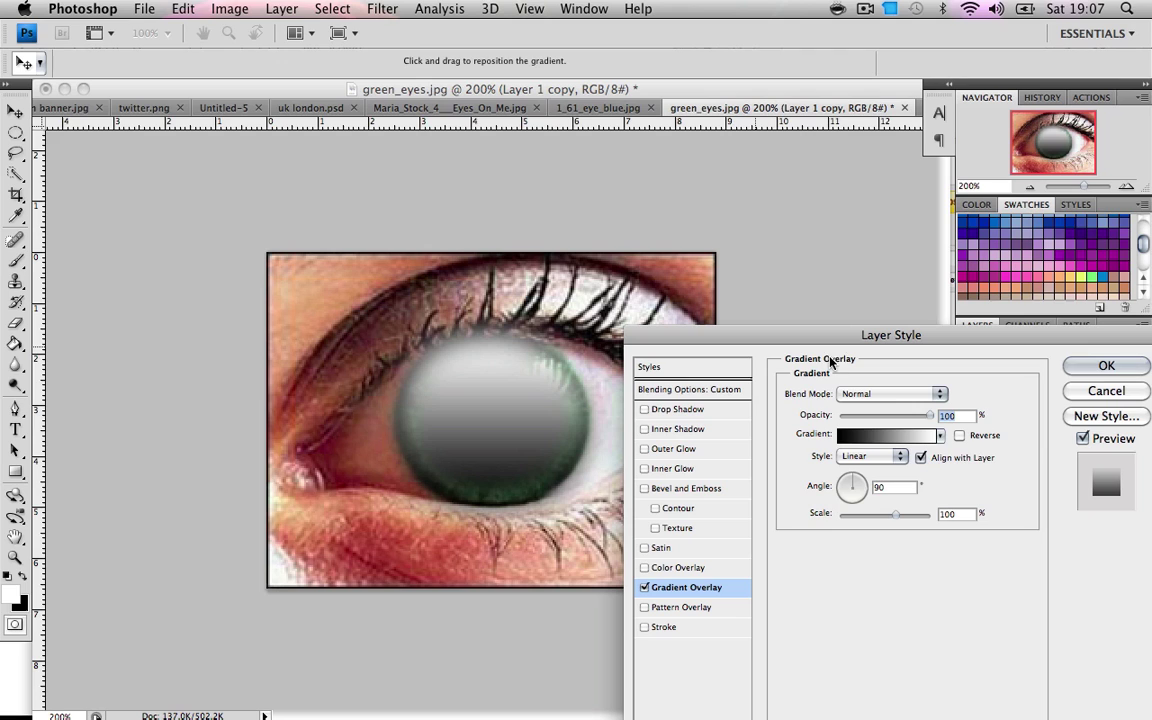
- Apply a blue-red-yellow gradient overlay in Overlay mode at 58% opacity and 135° angle
{"action": "left_click", "coordinate": [937, 434]}
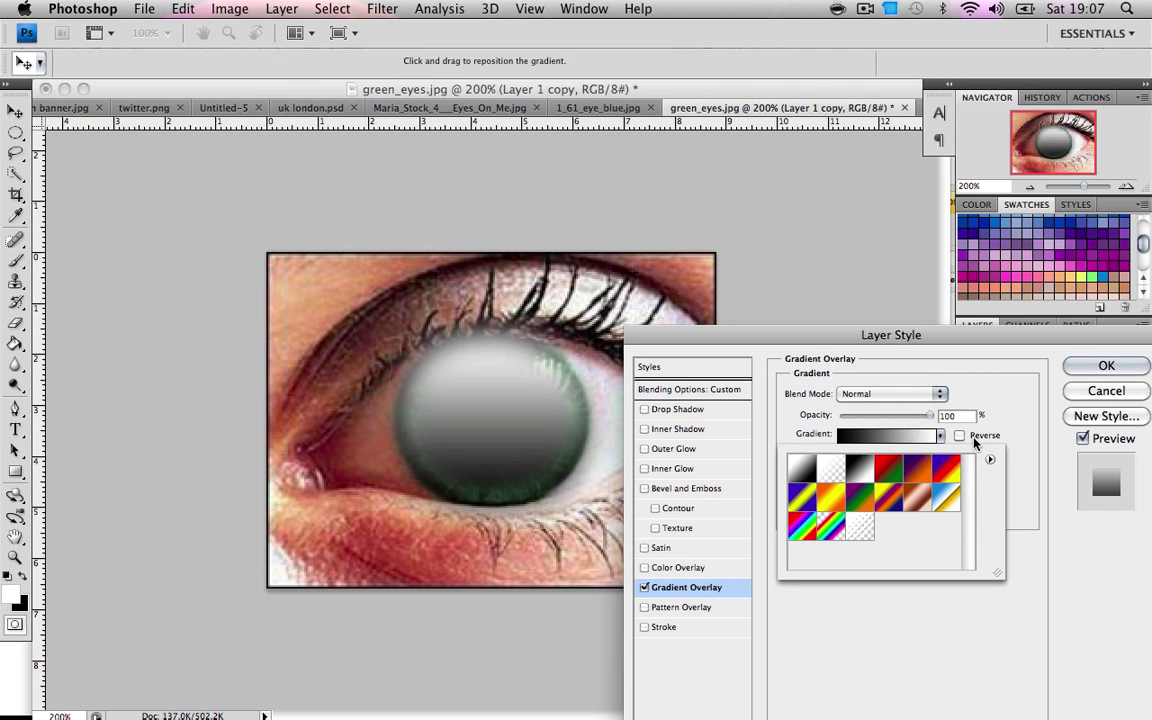
{"action": "left_click", "coordinate": [942, 470]}
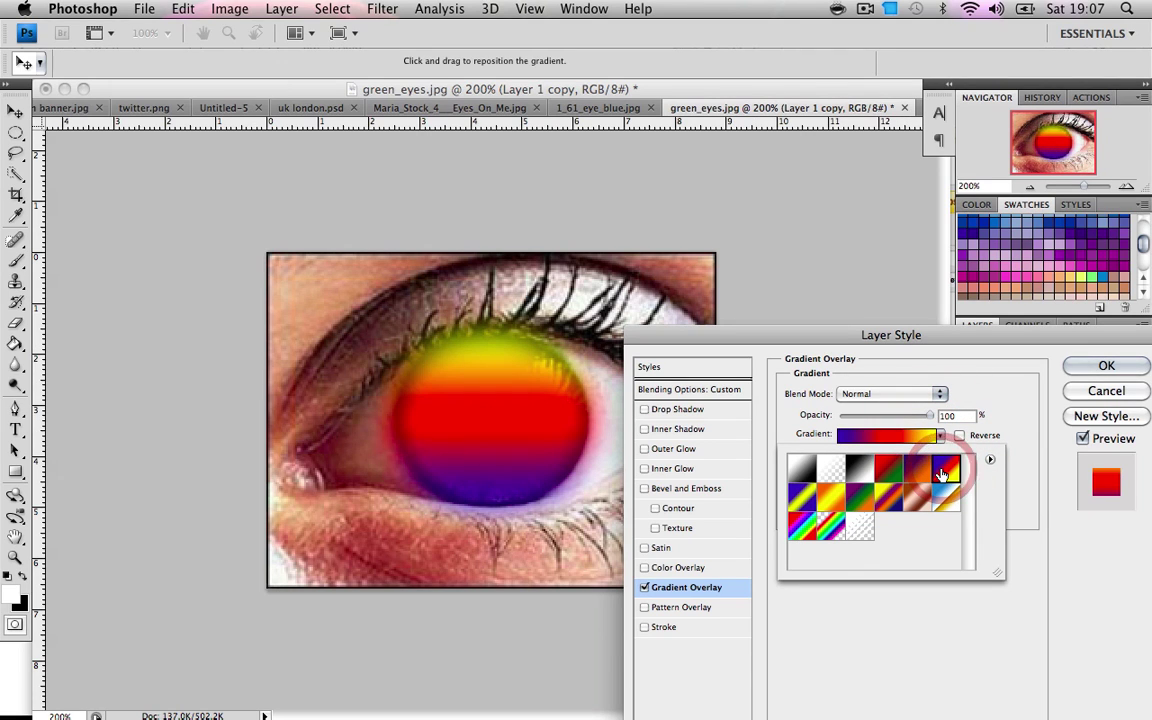
{"action": "left_click", "coordinate": [1016, 420]}
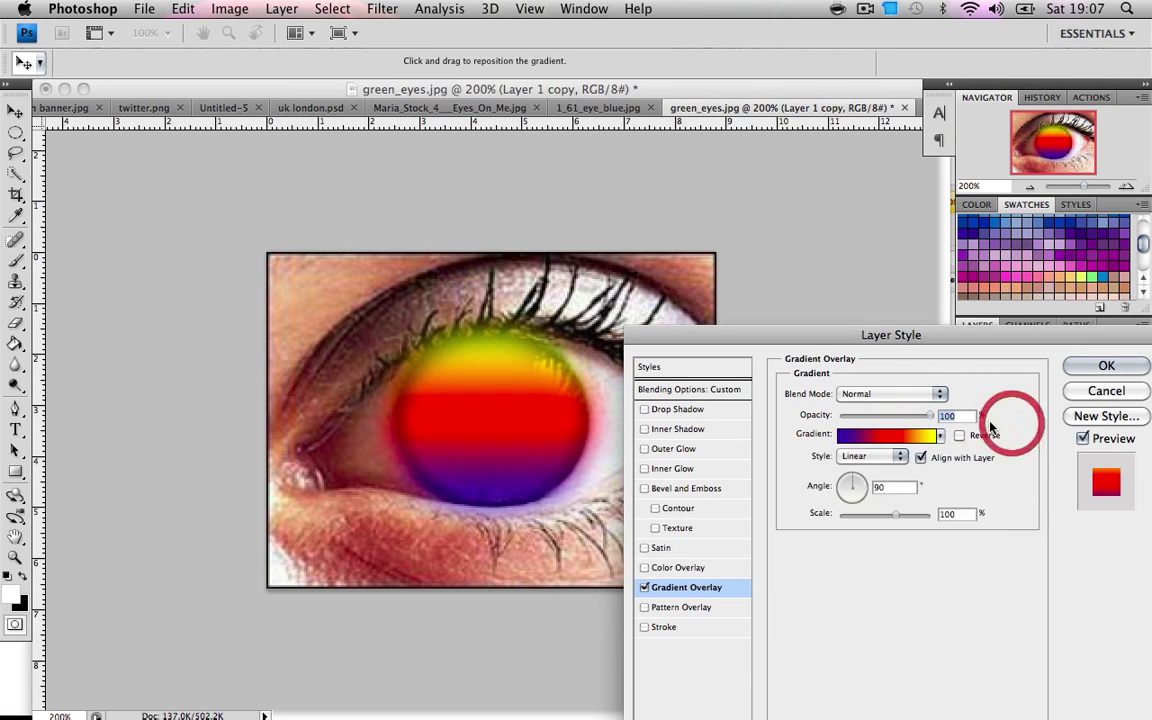
{"action": "left_click", "coordinate": [939, 394]}
{"action": "left_click", "coordinate": [872, 566]}
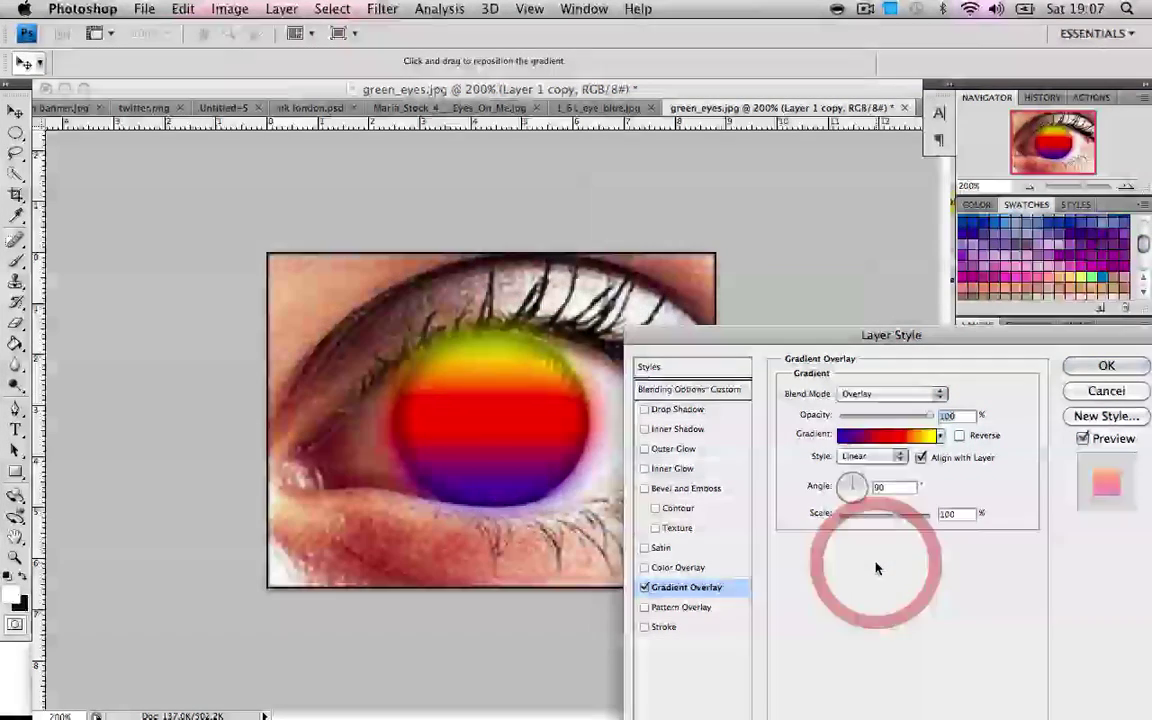
{"action": "left_click_drag", "start_coordinate": [930, 415], "coordinate": [889, 420]}
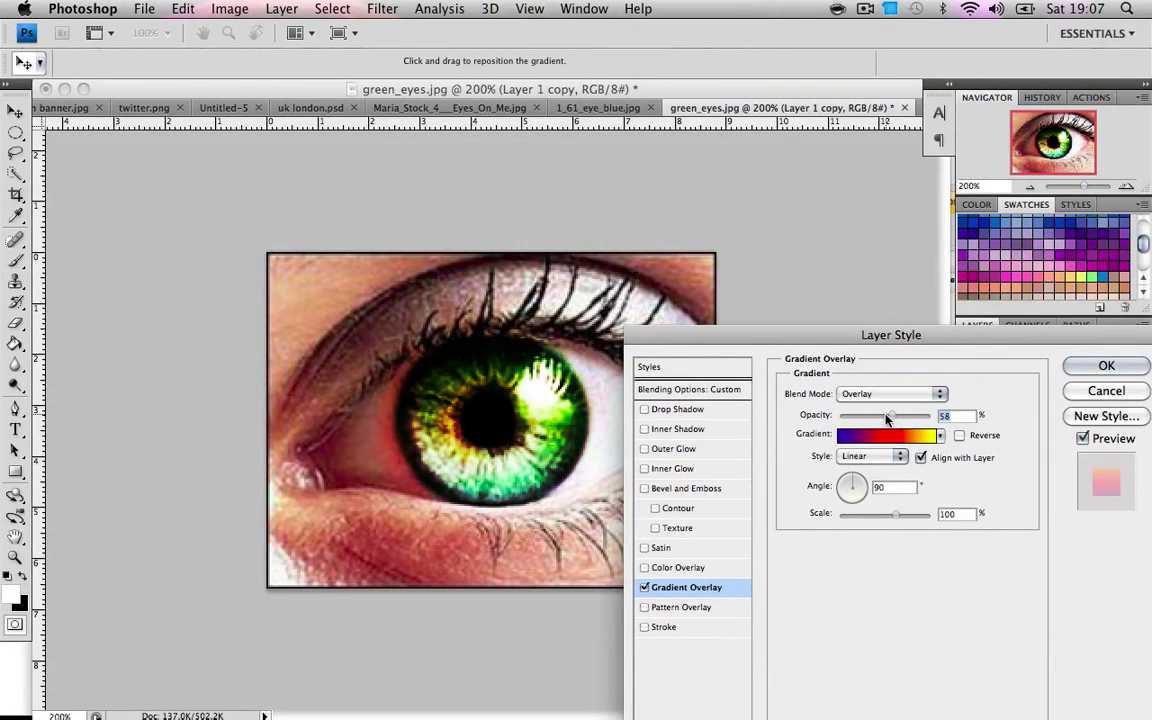
{"action": "left_click", "coordinate": [845, 480]}
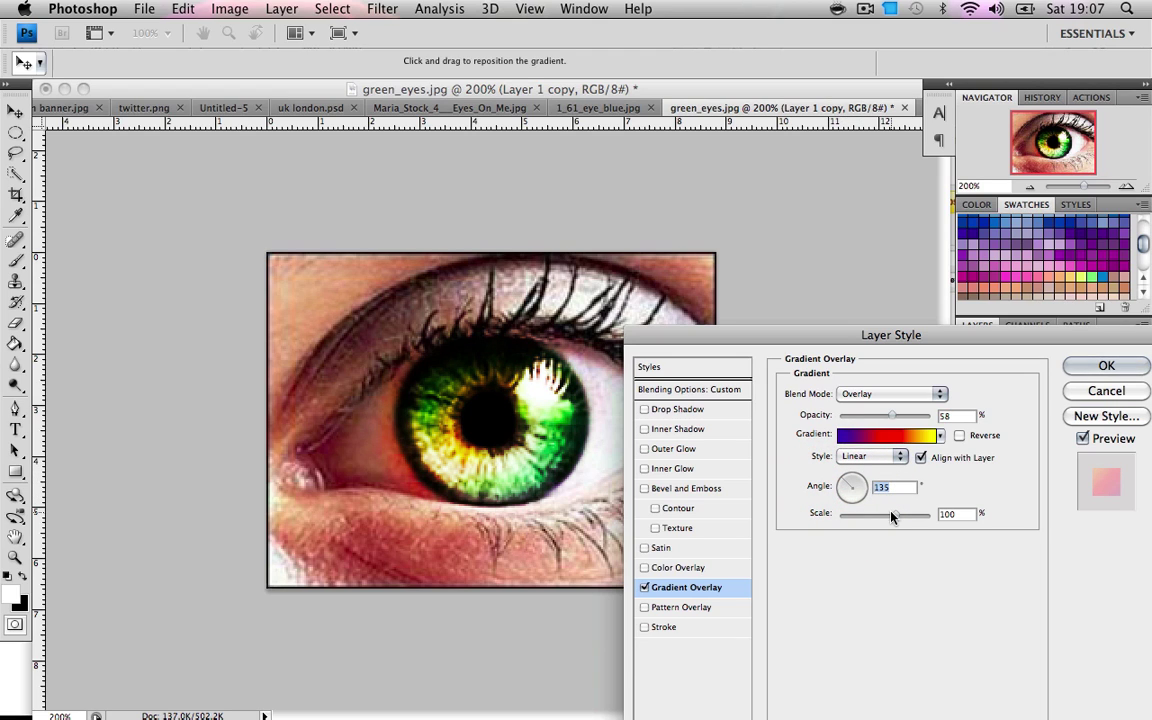
{"action": "left_click", "coordinate": [926, 436]}
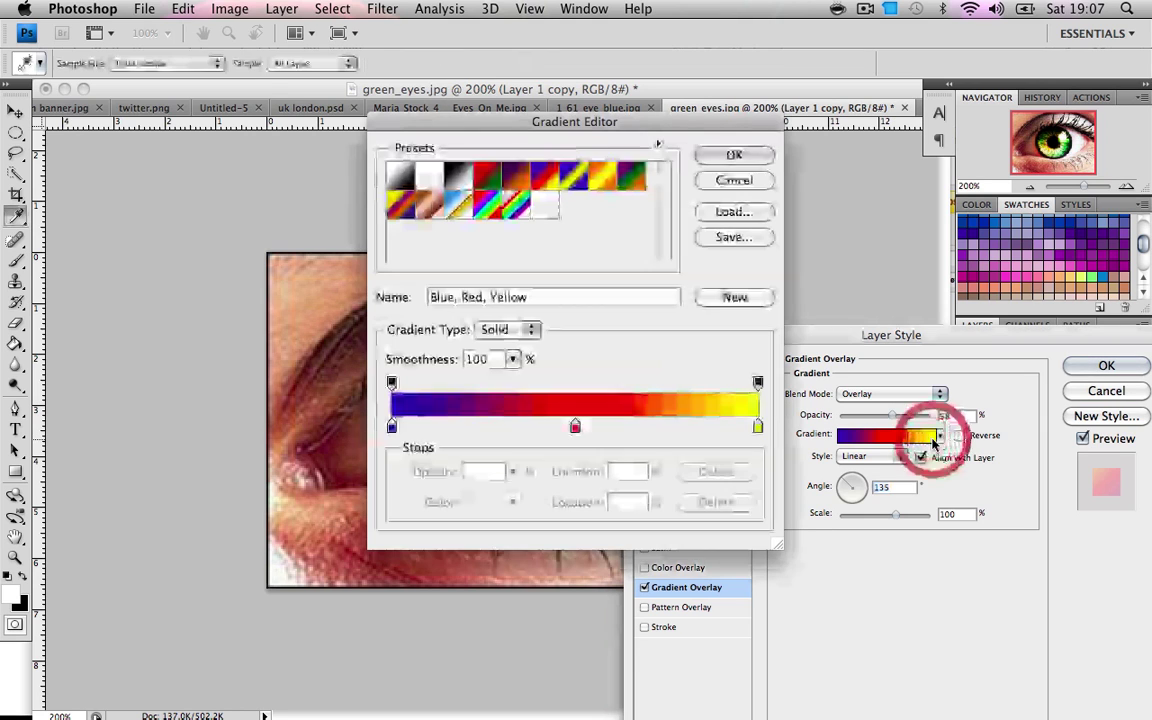
{"action": "left_click", "coordinate": [746, 159]}
{"action": "left_click", "coordinate": [1080, 368]}
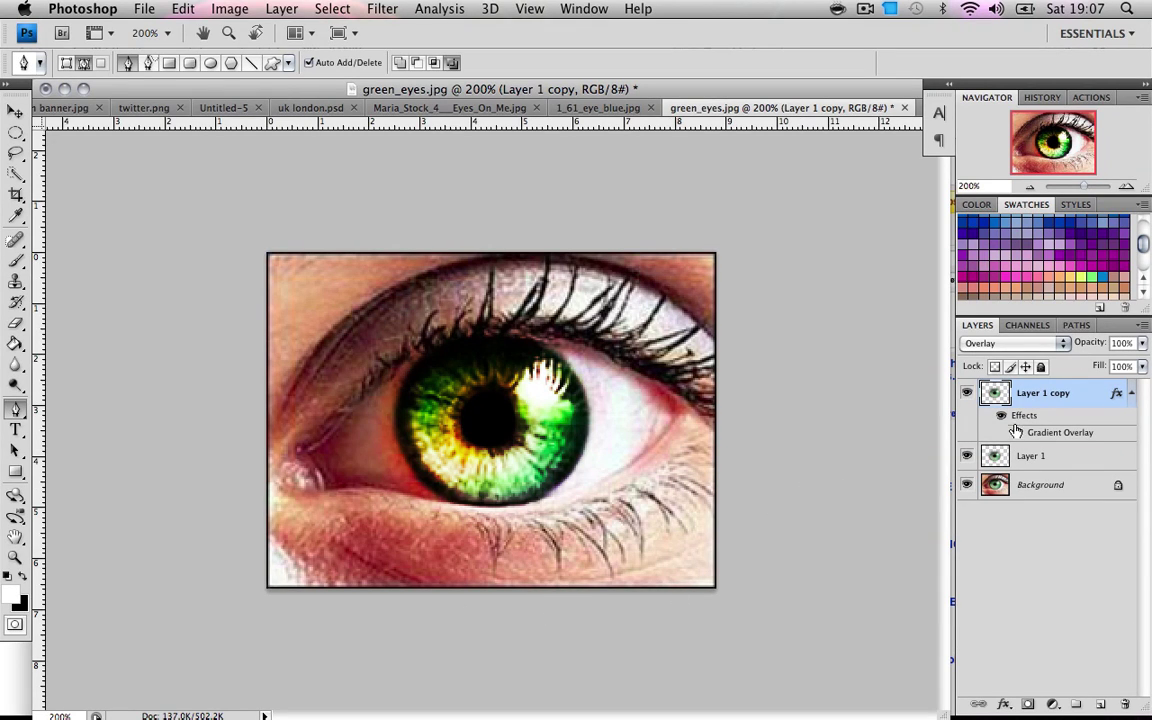
- Set Layer 1 copy to Soft Light blending and duplicate it as Layer 1 copy 2
{"action": "left_click", "coordinate": [1052, 344]}
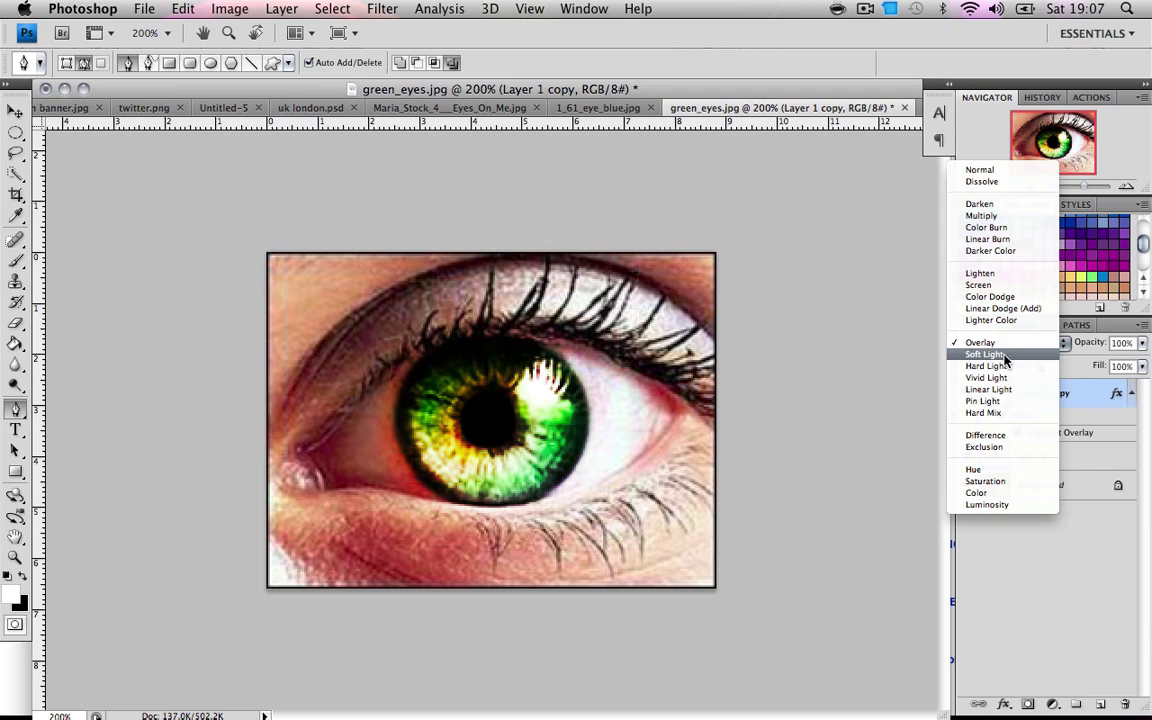
{"action": "left_click", "coordinate": [1005, 356]}
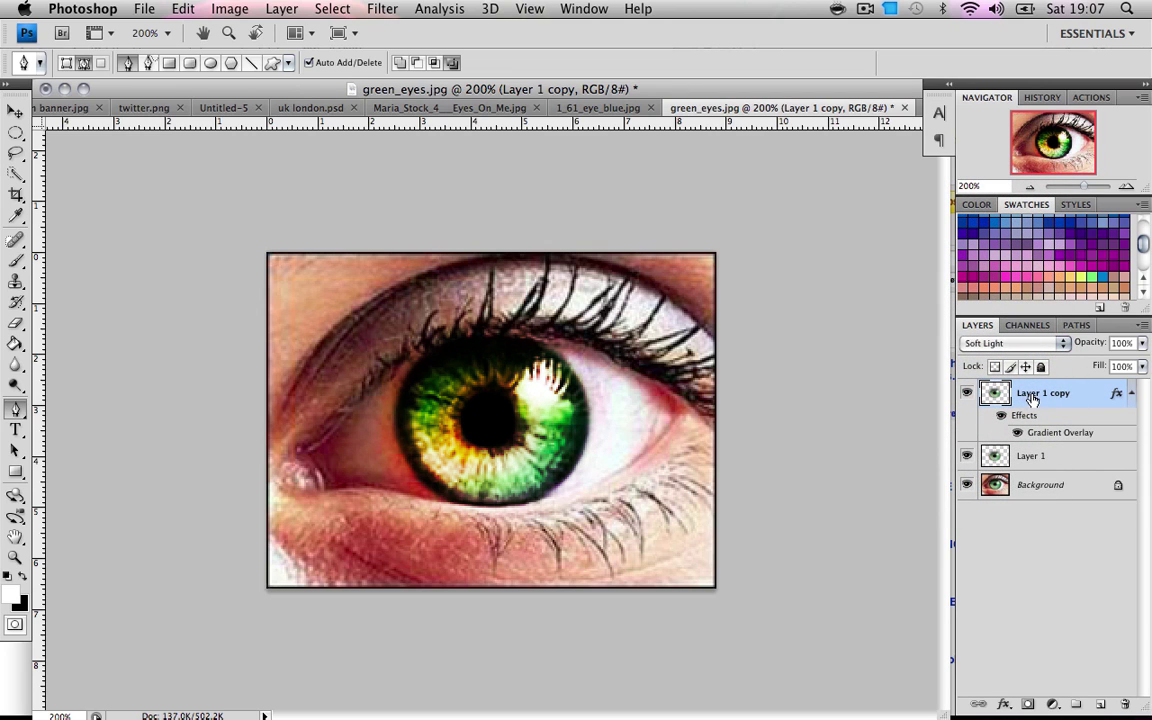
{"action": "left_click_drag", "start_coordinate": [1101, 706], "coordinate": [1100, 705]}
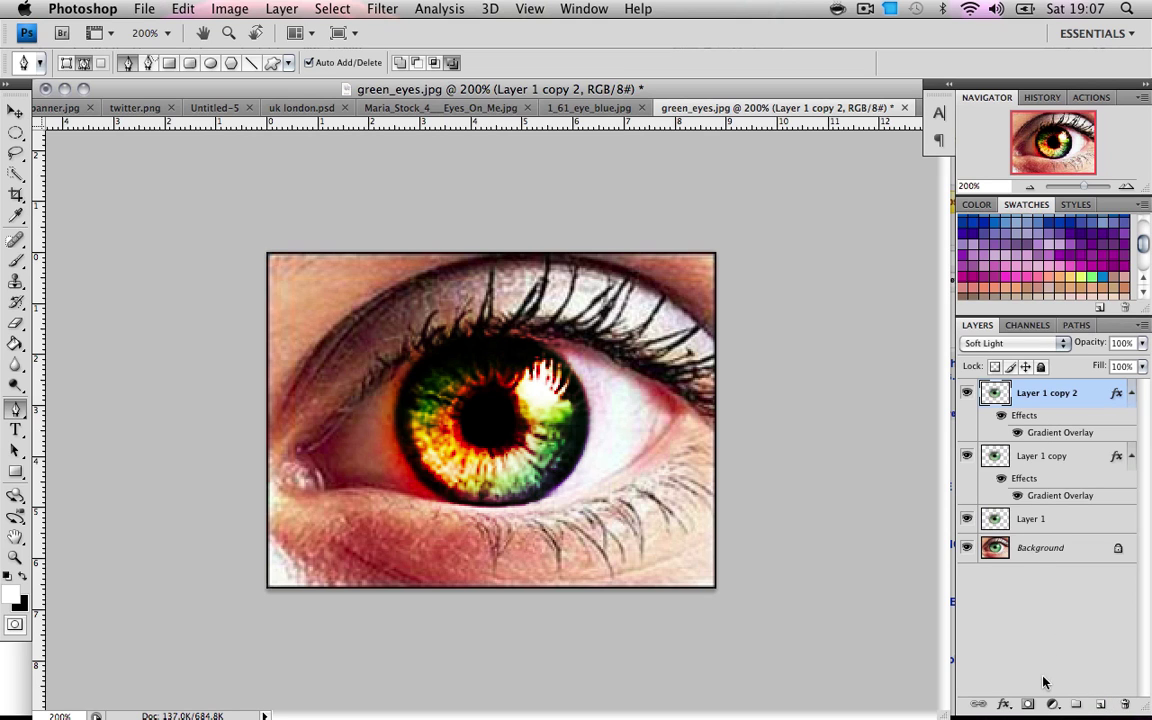
- Switch Layer 1 copy 2's overlay to the red-green preset with its left stop changed to bright green
{"action": "double_click", "coordinate": [1045, 432]}
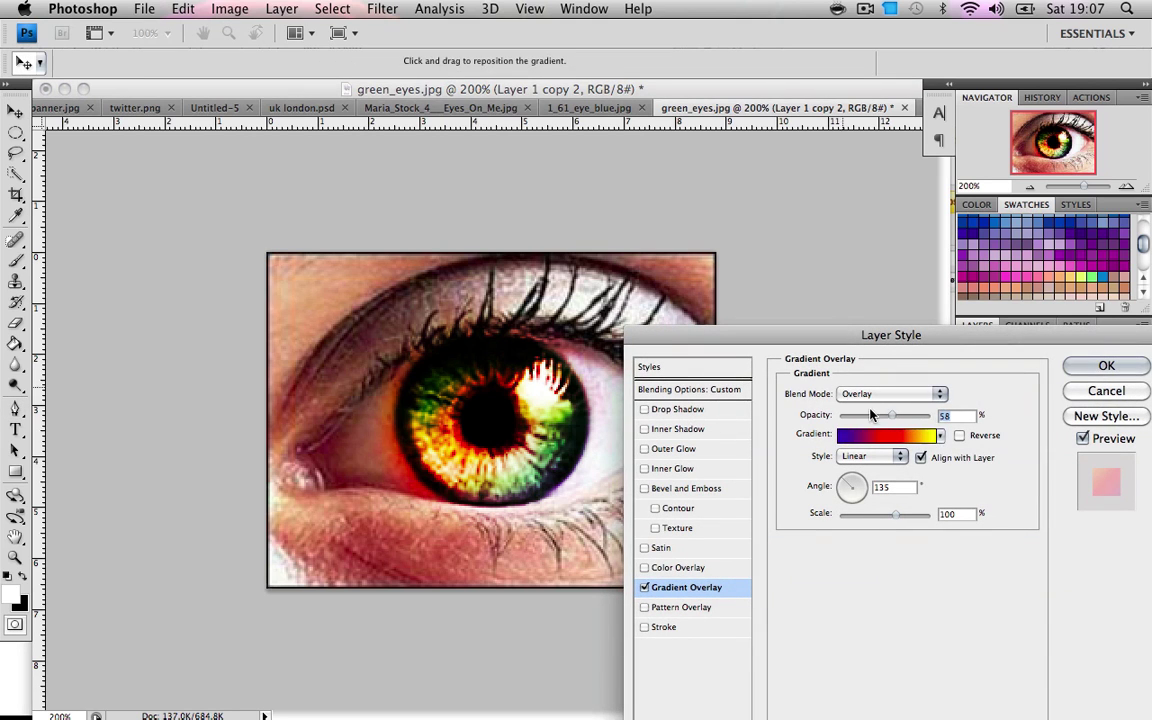
{"action": "left_click", "coordinate": [940, 436]}
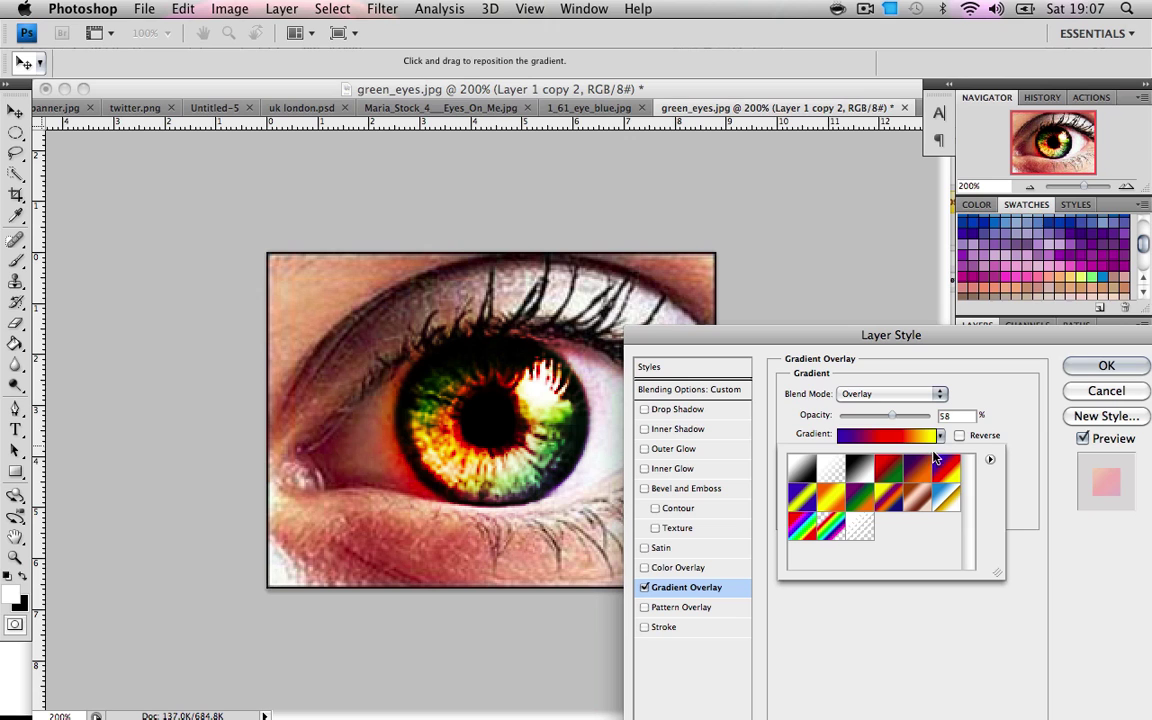
{"action": "left_click", "coordinate": [889, 468]}
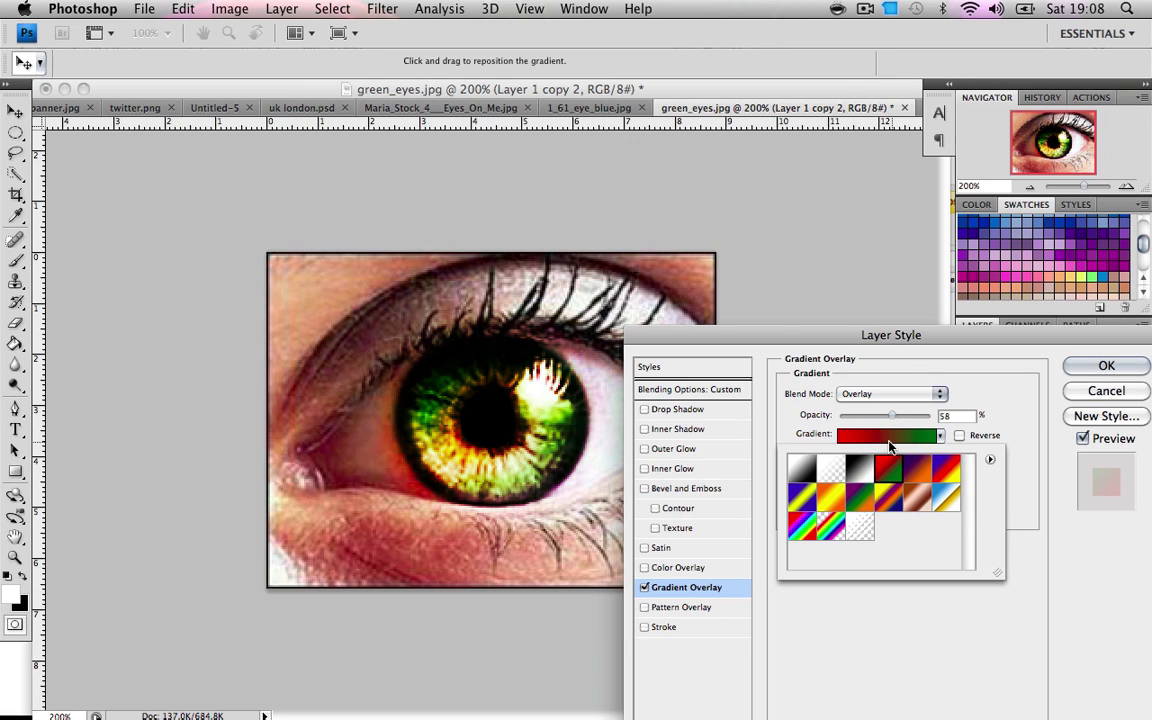
{"action": "left_click", "coordinate": [890, 445]}
{"action": "left_click", "coordinate": [391, 427]}
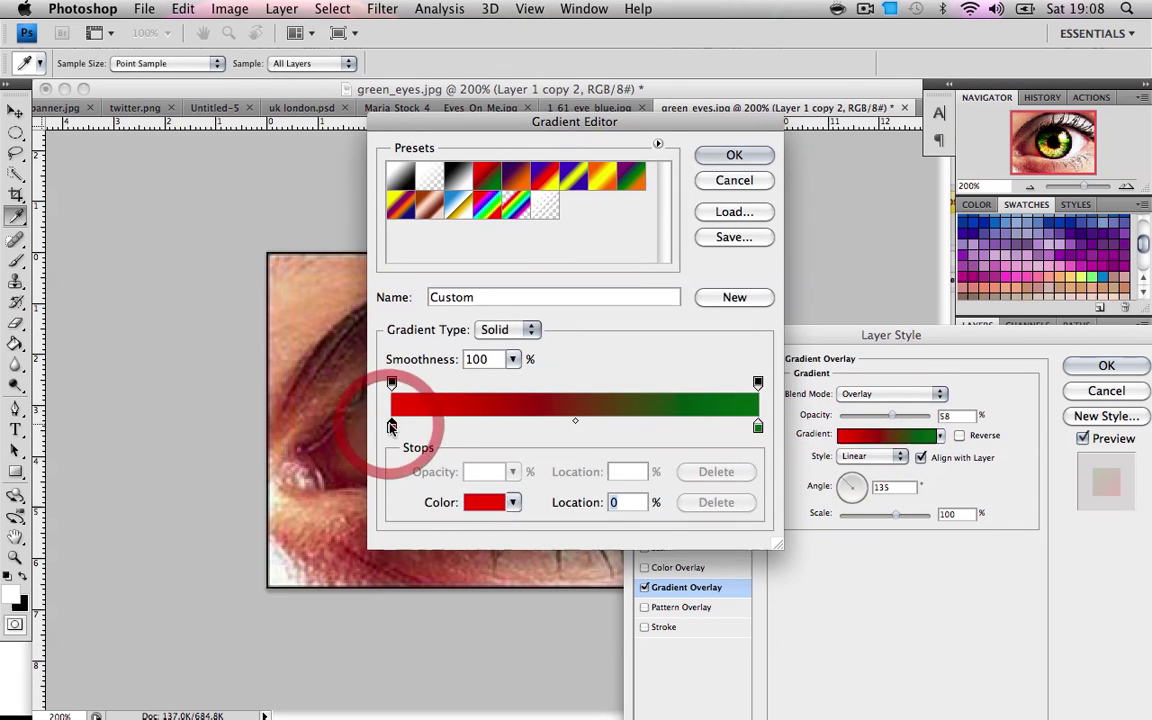
{"action": "double_click", "coordinate": [391, 427]}
{"action": "left_click", "coordinate": [418, 627]}
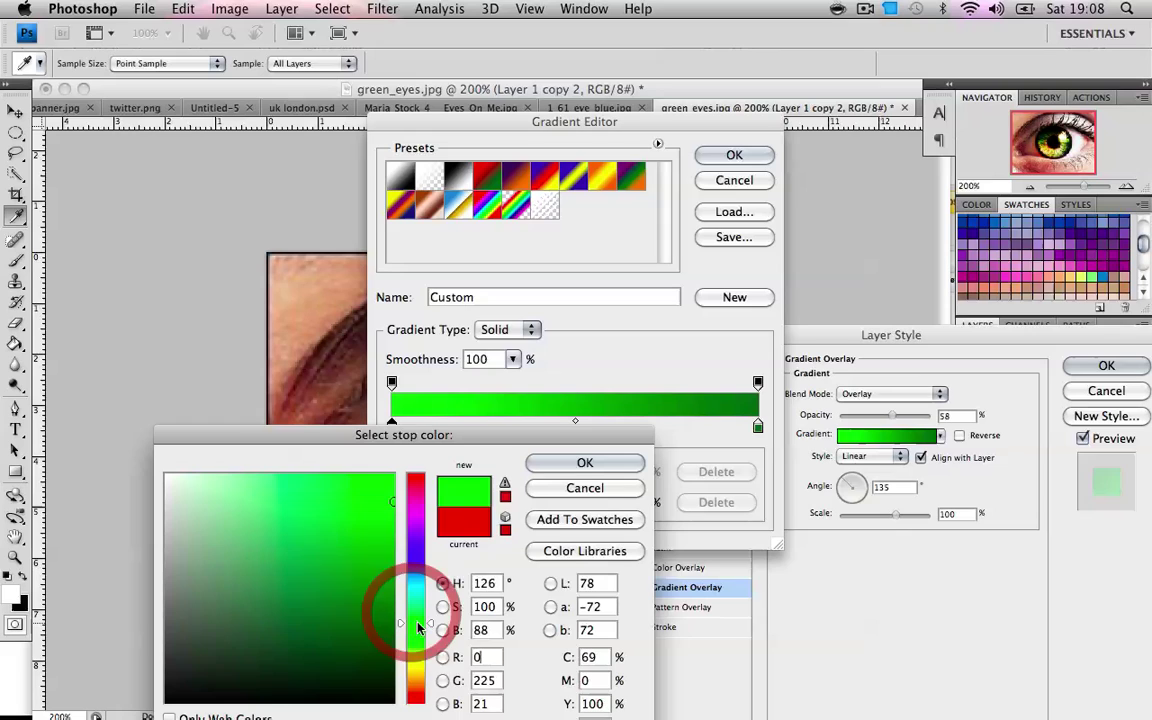
{"action": "left_click_drag", "start_coordinate": [418, 627], "coordinate": [419, 631]}
{"action": "left_click_drag", "start_coordinate": [290, 495], "coordinate": [398, 472]}
{"action": "left_click", "coordinate": [634, 465]}
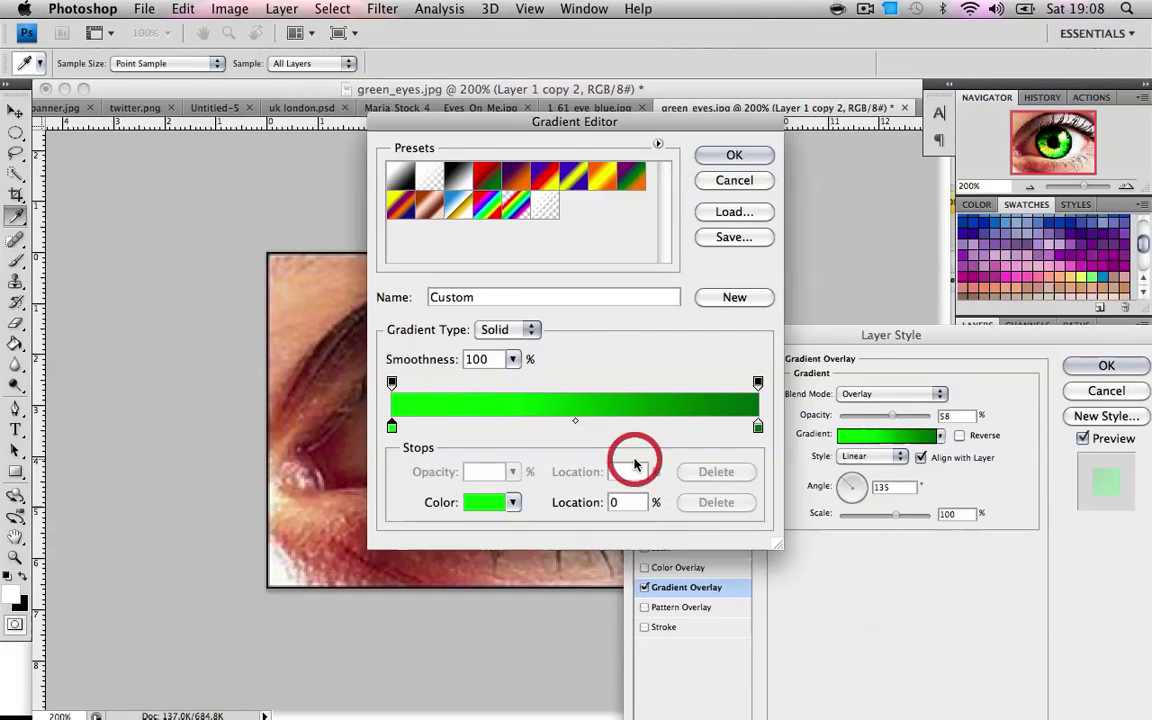
{"action": "left_click", "coordinate": [733, 156]}
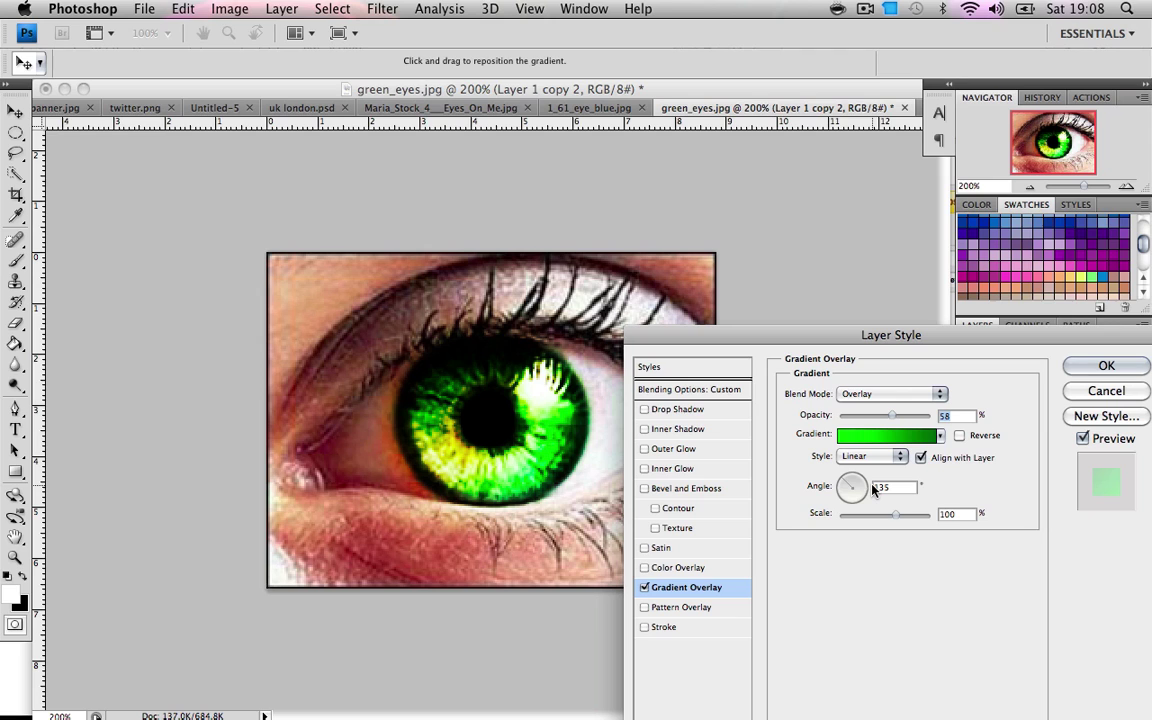
- Set the green gradient overlay opacity to 43% and apply it
{"action": "left_click", "coordinate": [868, 415]}
{"action": "left_click", "coordinate": [864, 415]}
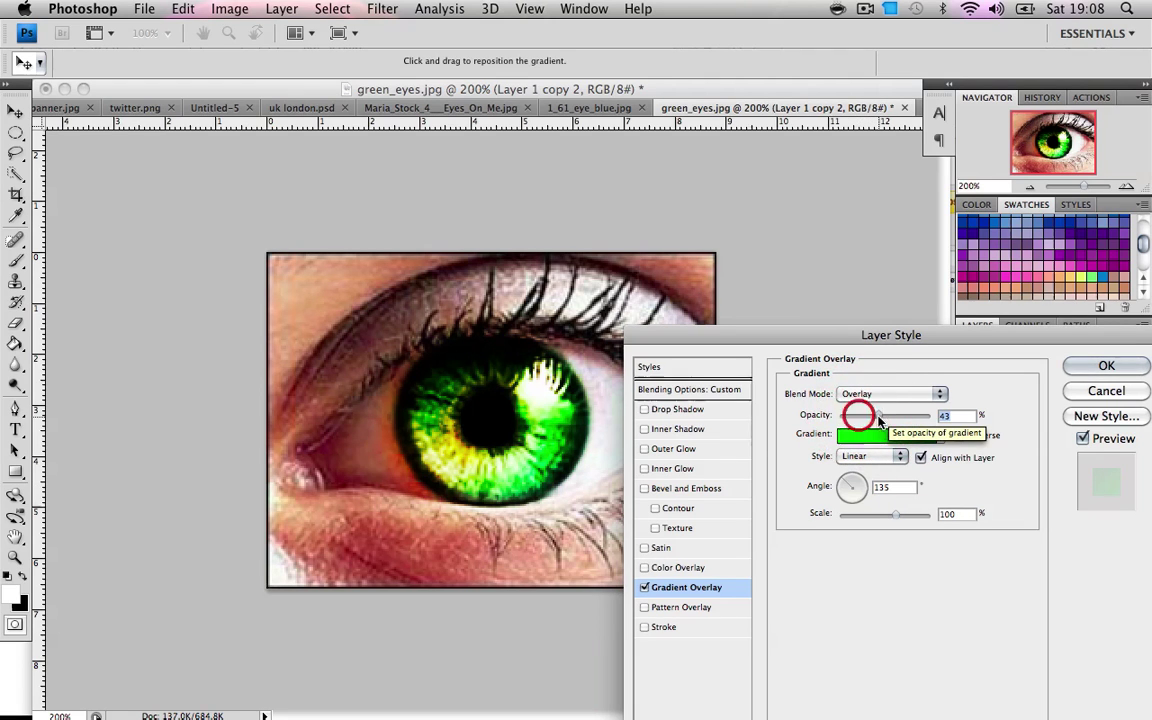
{"action": "left_click", "coordinate": [1122, 368]}
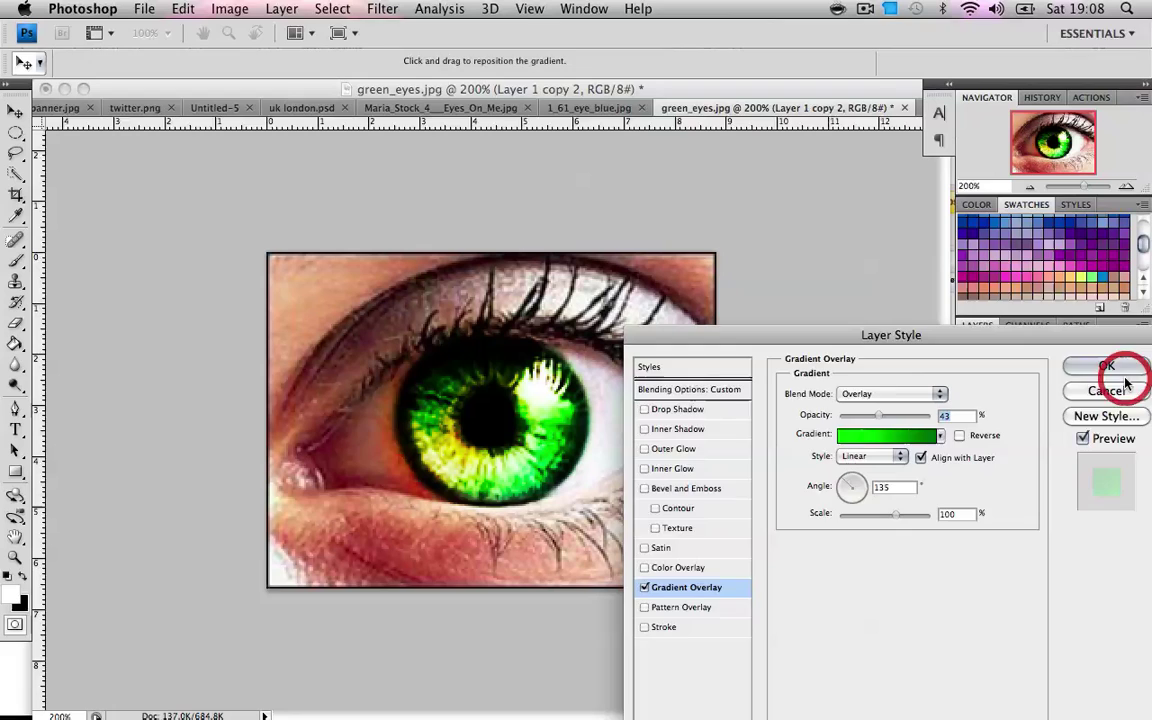
- Lower Layer 1 copy 2's opacity to 35% with the Layers panel slider
{"action": "key", "text": "p"}
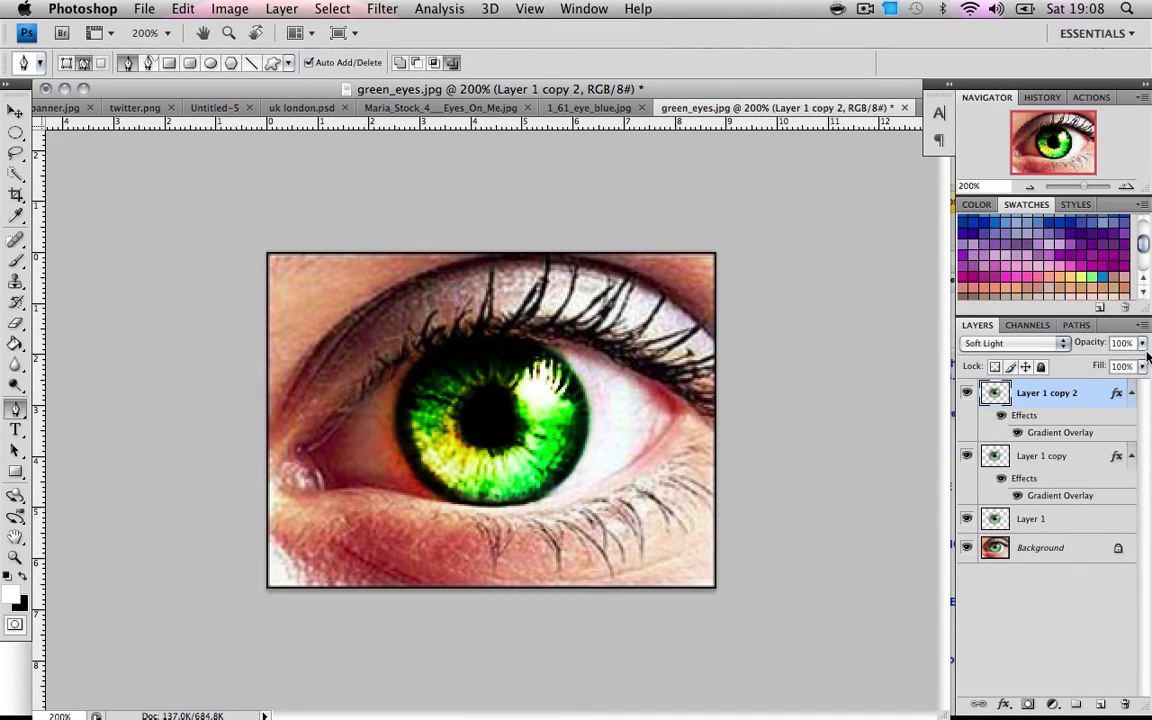
{"action": "left_click", "coordinate": [1140, 344]}
{"action": "left_click_drag", "start_coordinate": [1134, 362], "coordinate": [1070, 367]}
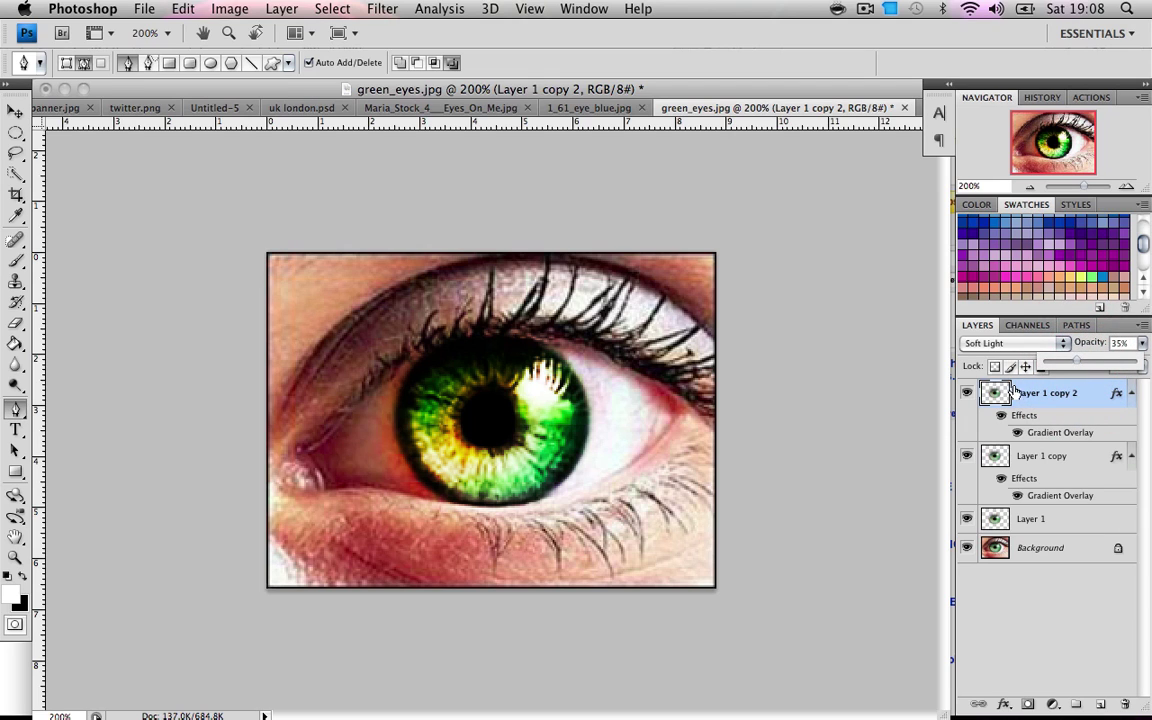
{"action": "left_click", "coordinate": [968, 392]}
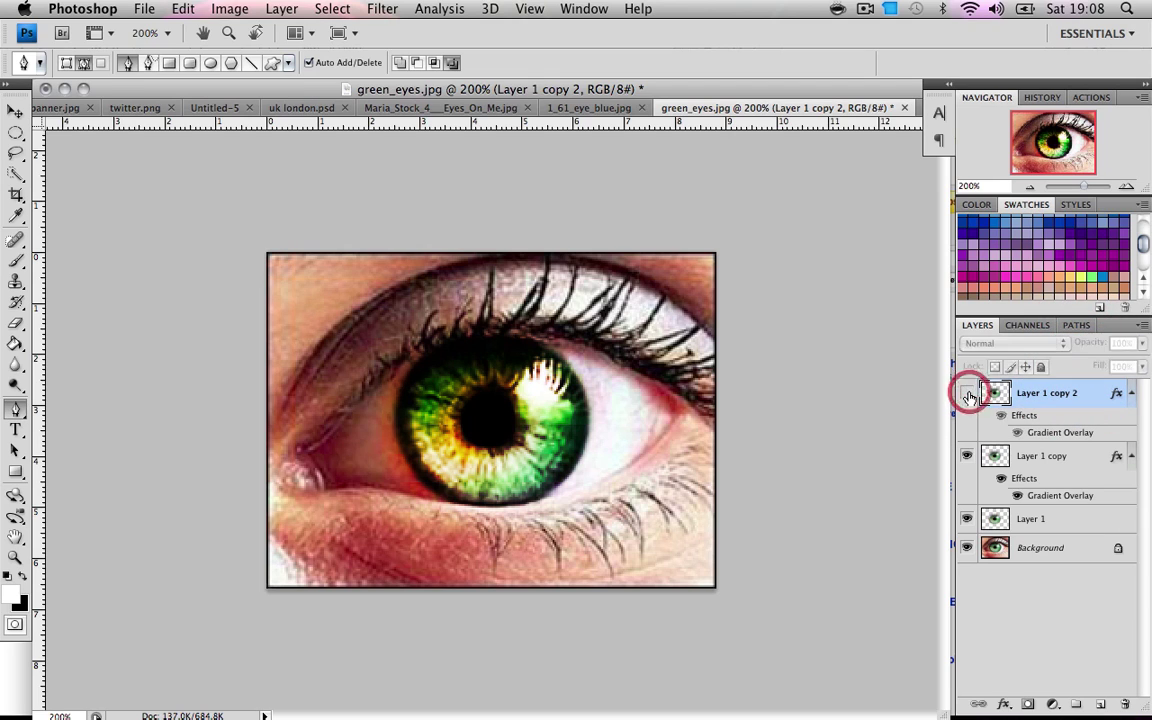
- Deselect all layers and set the view zoom to 100% with the Navigator
{"action": "left_click", "coordinate": [1004, 617]}
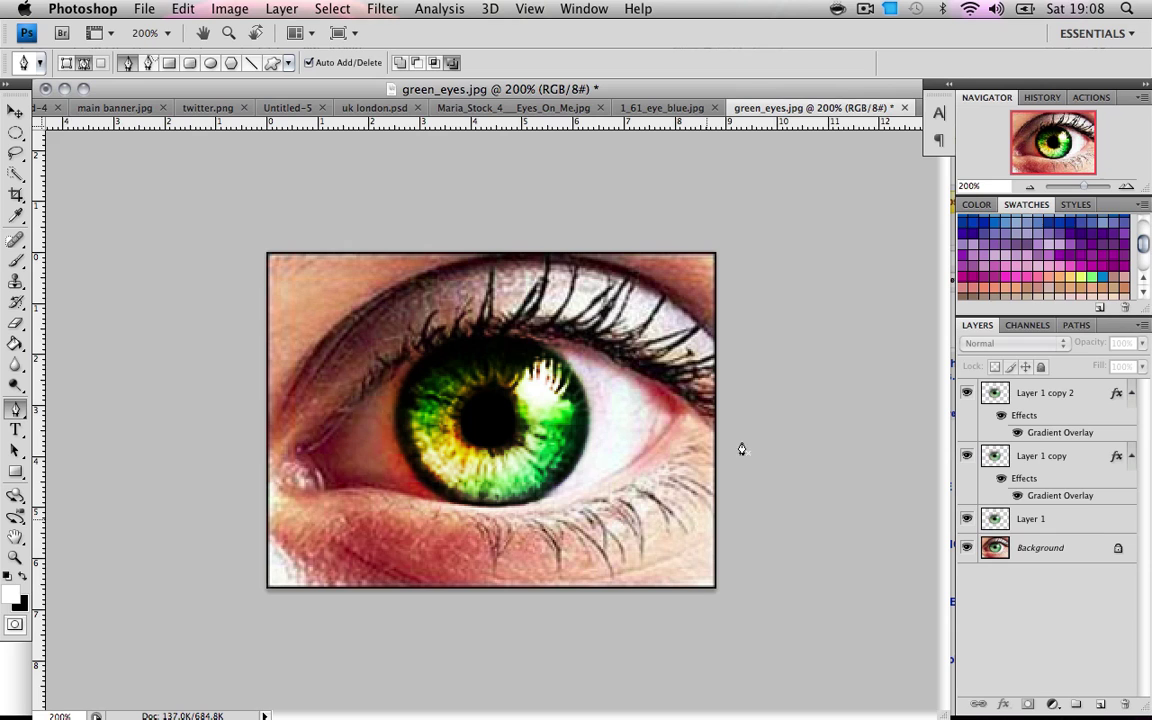
{"action": "left_click_drag", "start_coordinate": [1083, 186], "coordinate": [1065, 187]}
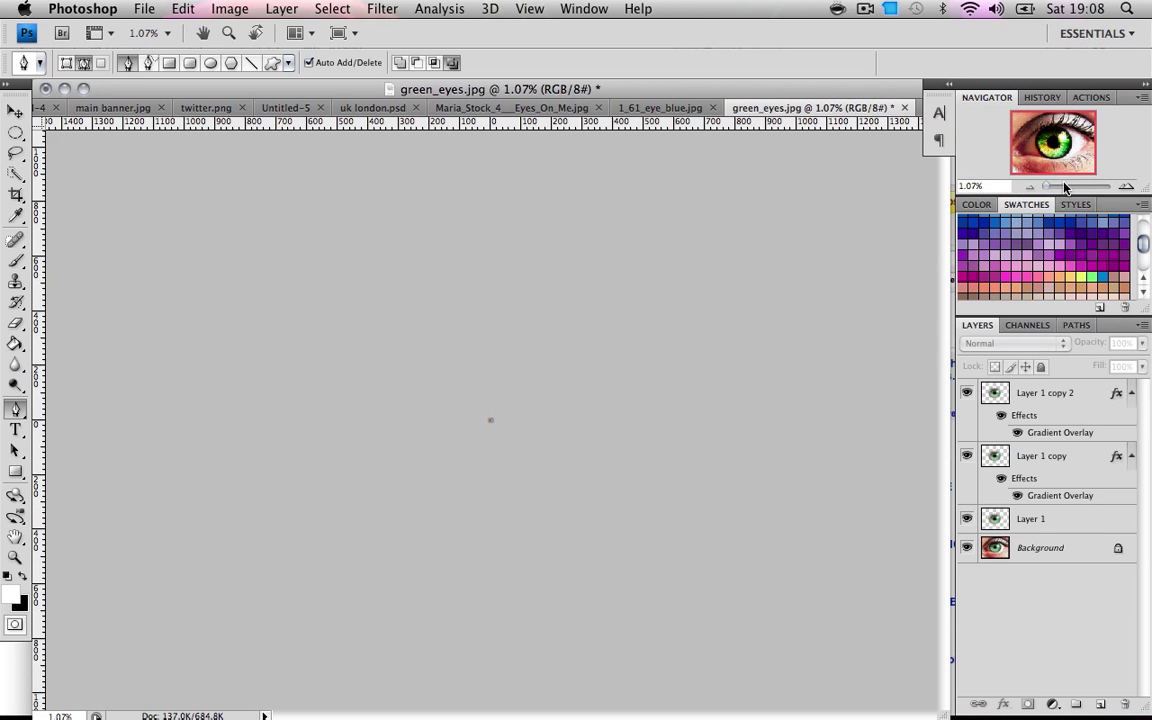
{"action": "left_click", "coordinate": [1128, 188]}
{"action": "left_click", "coordinate": [1128, 188]}
{"action": "left_click", "coordinate": [1128, 188]}
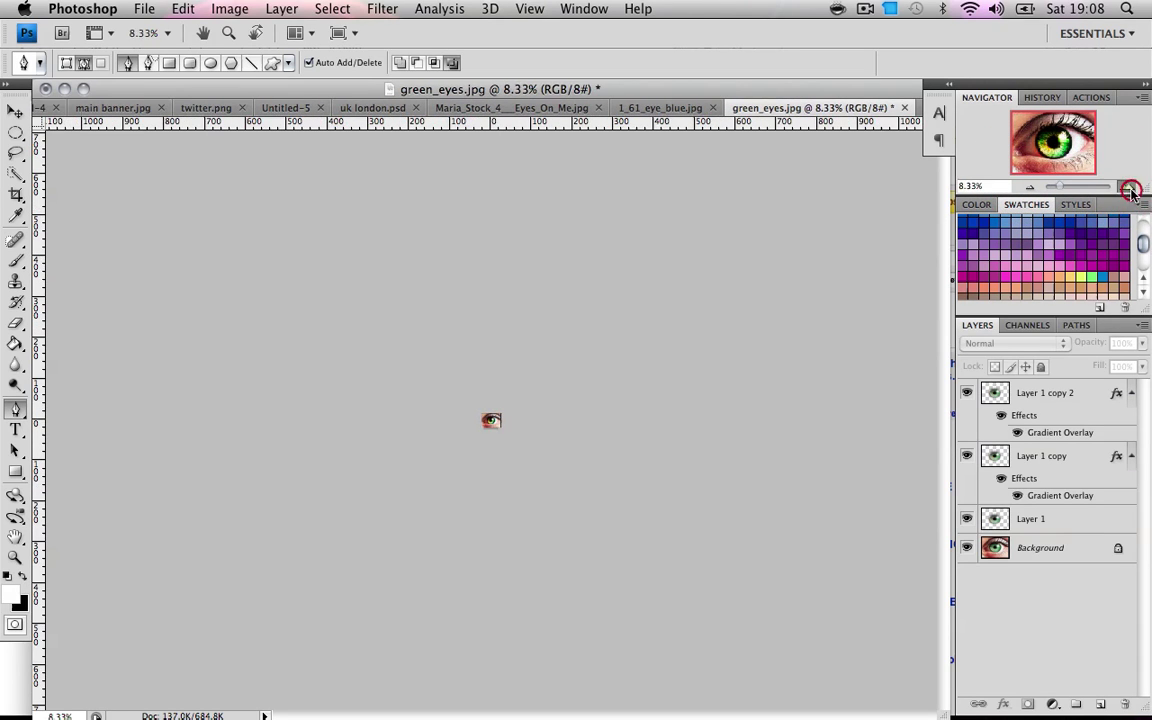
{"action": "left_click", "coordinate": [1128, 188]}
{"action": "left_click", "coordinate": [1085, 187]}
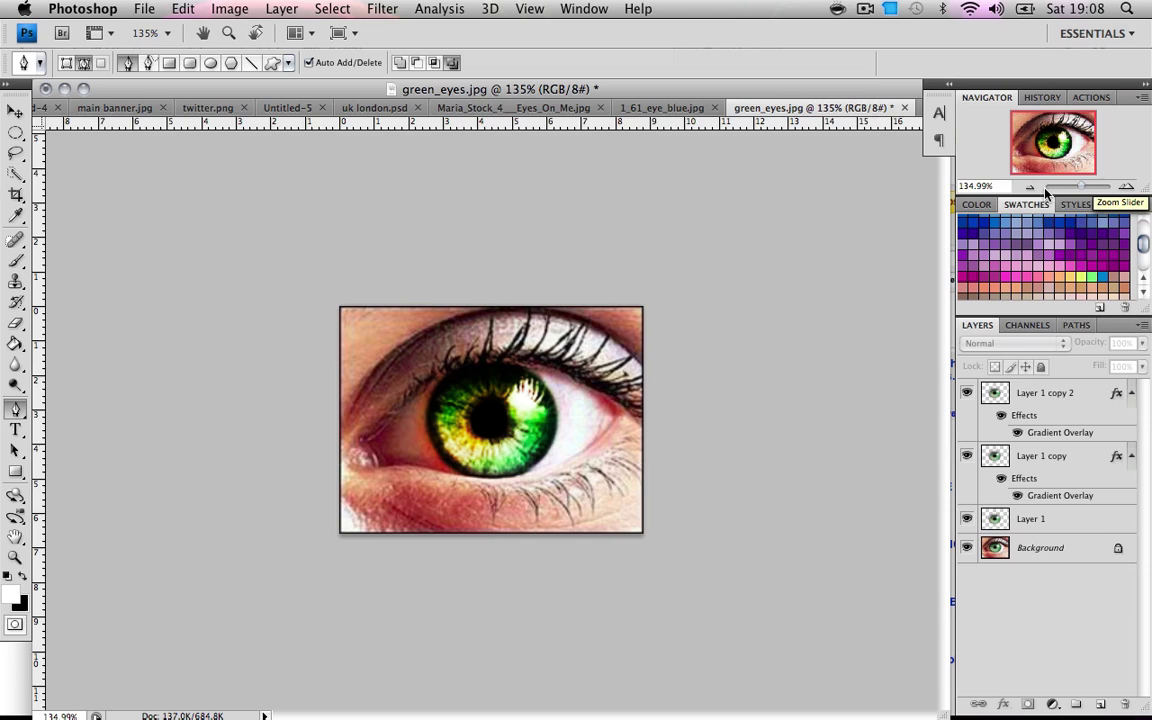
{"action": "left_click", "coordinate": [1033, 192]}
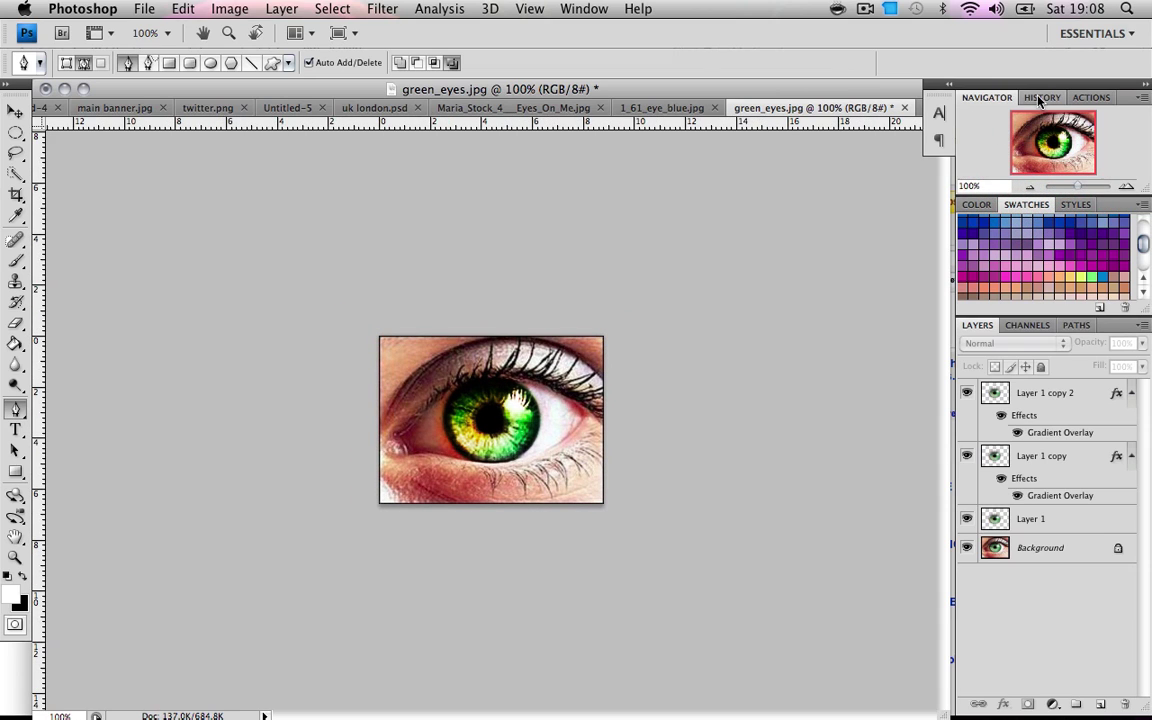
- In History, toggle between the green_eyes.jpg snapshot and the latest state, ending on the snapshot
{"action": "left_click", "coordinate": [1041, 97]}
{"action": "scroll", "coordinate": [1040, 140], "scroll_direction": "up", "scroll_amount": 10}
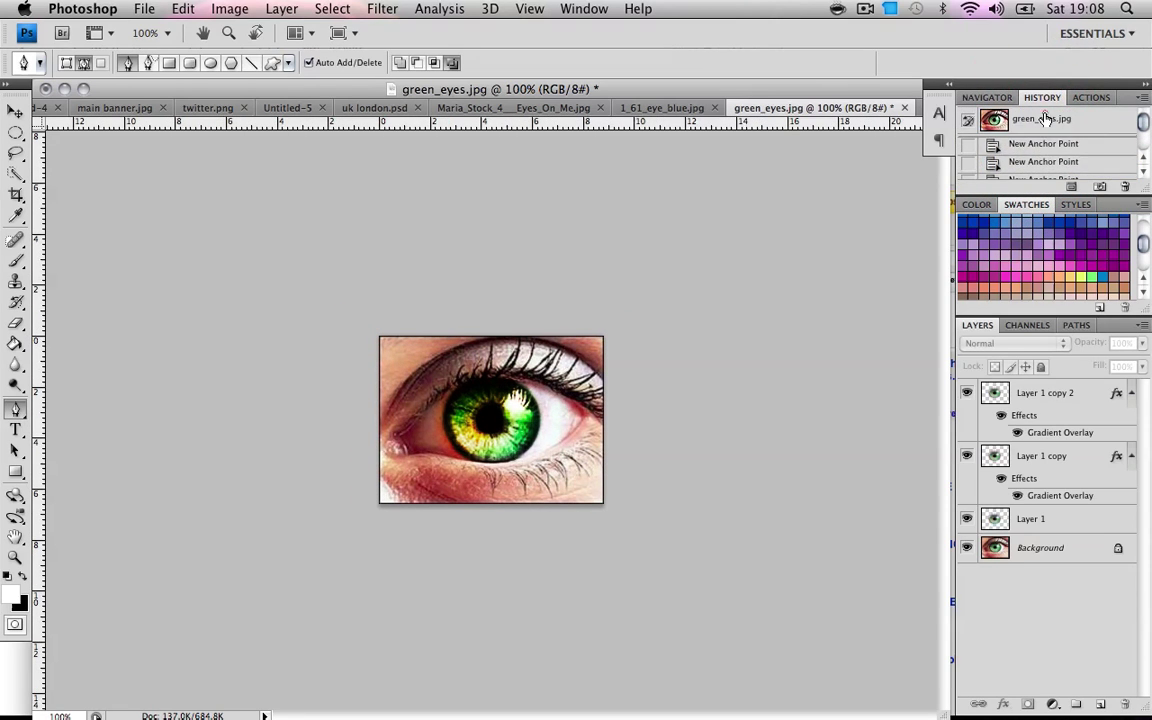
{"action": "left_click", "coordinate": [1043, 119]}
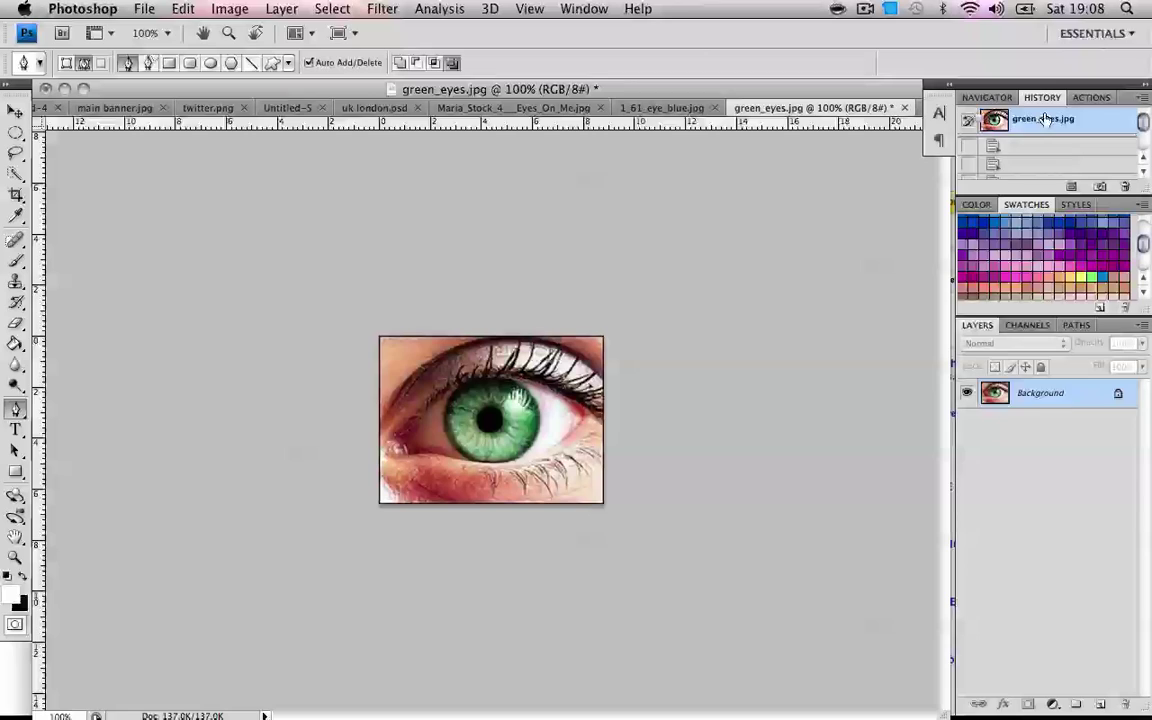
{"action": "key", "text": "super+z"}
{"action": "key", "text": "super+z"}
{"action": "key", "text": "super+z"}
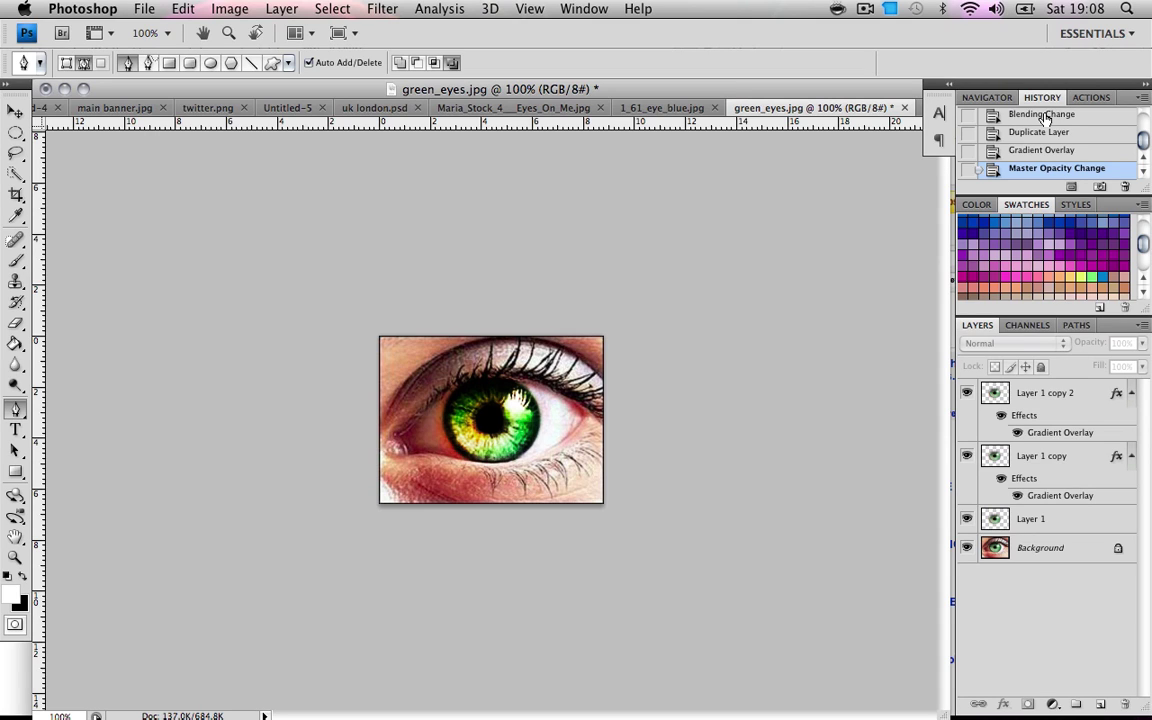
{"action": "scroll", "coordinate": [1045, 118], "scroll_direction": "up", "scroll_amount": 5}
{"action": "left_click", "coordinate": [1045, 118]}
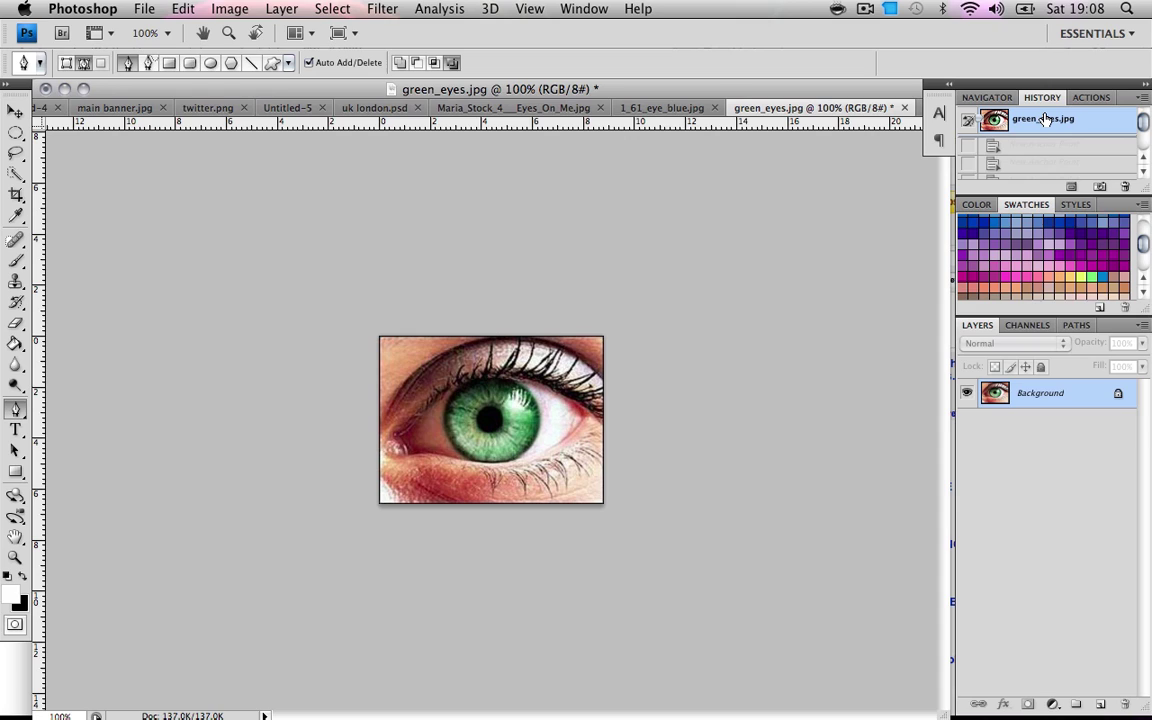